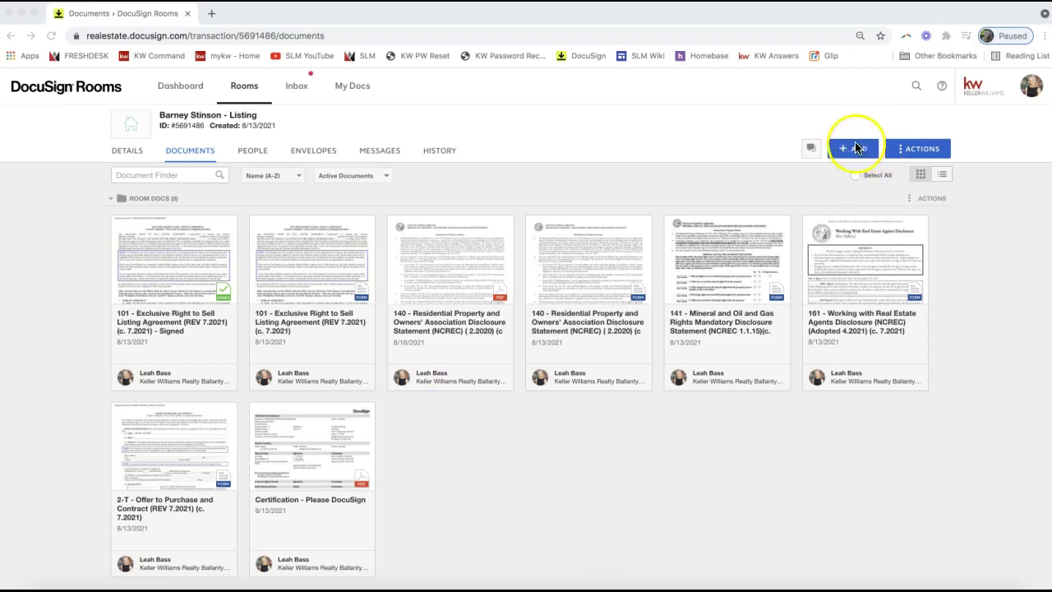
click(848, 155)
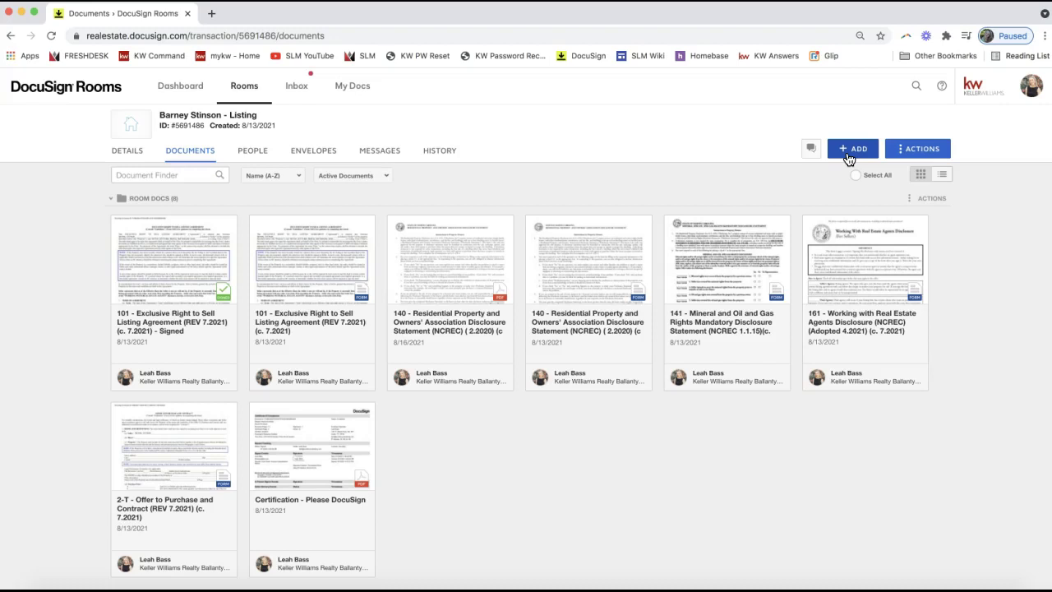
click(850, 152)
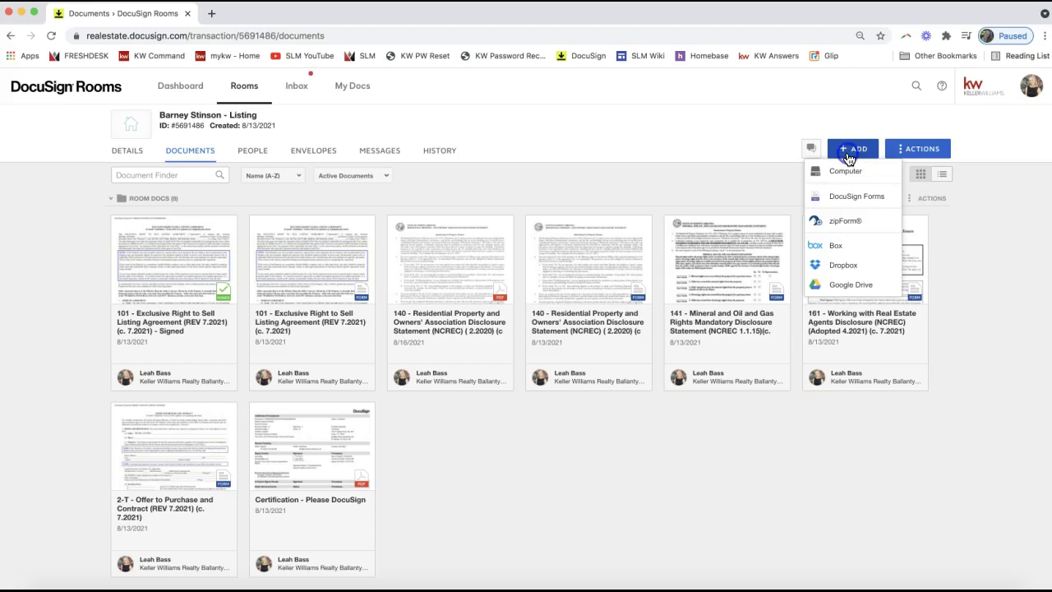
click(187, 157)
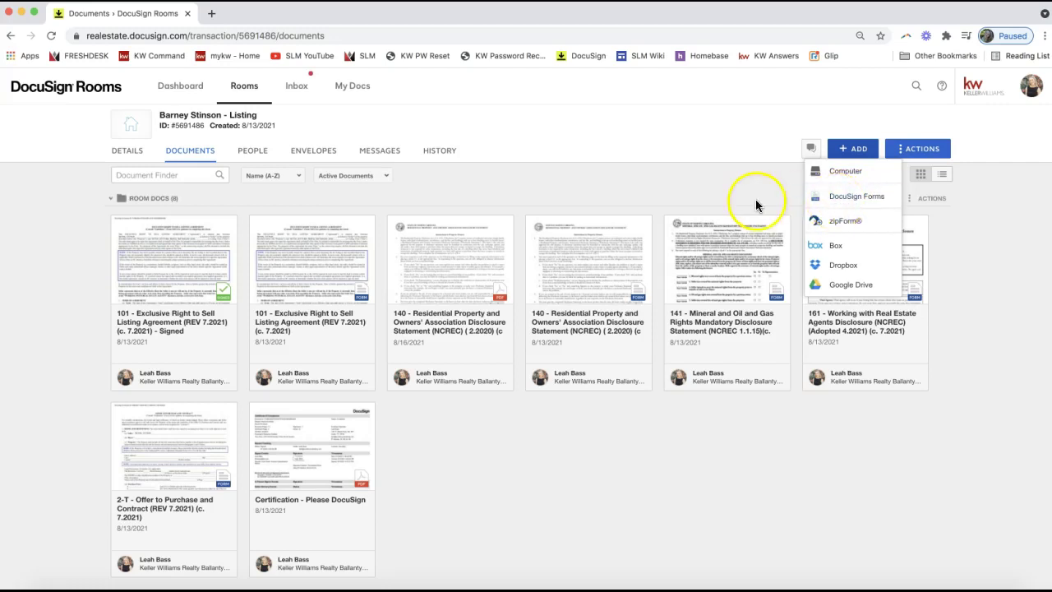
click(735, 201)
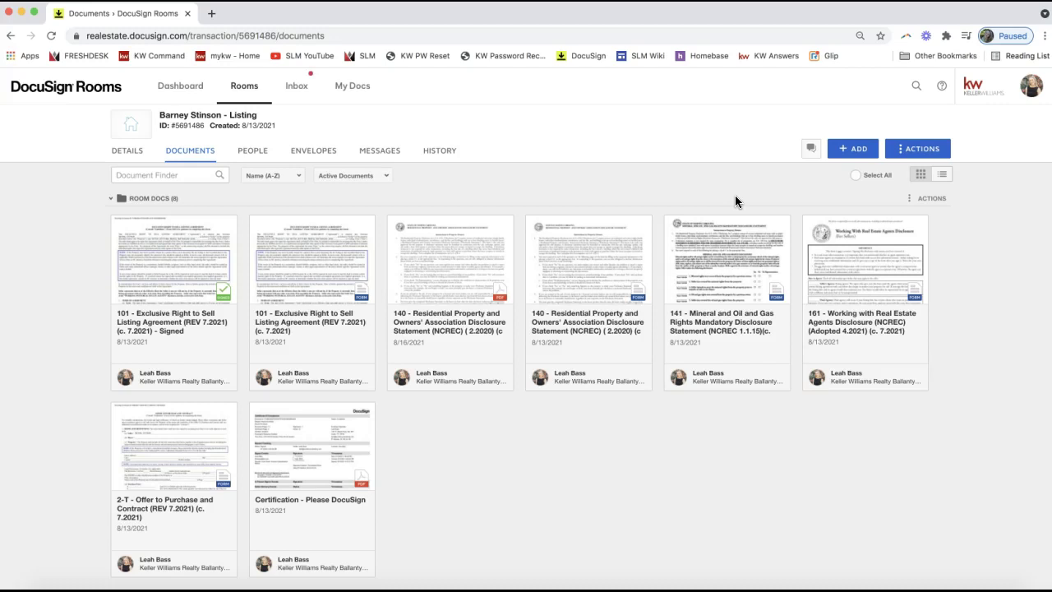
click(856, 149)
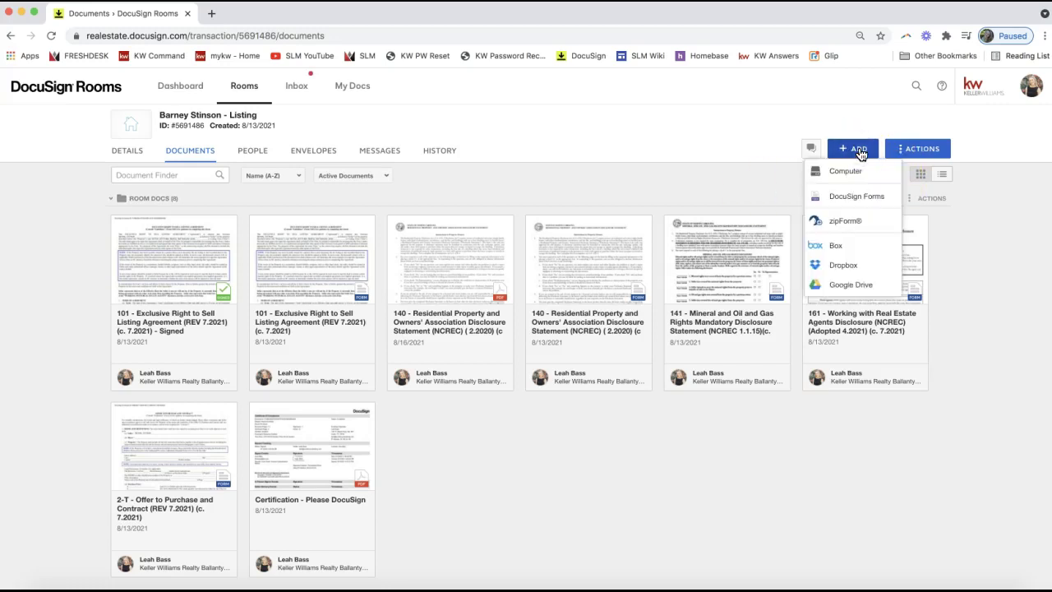
click(873, 173)
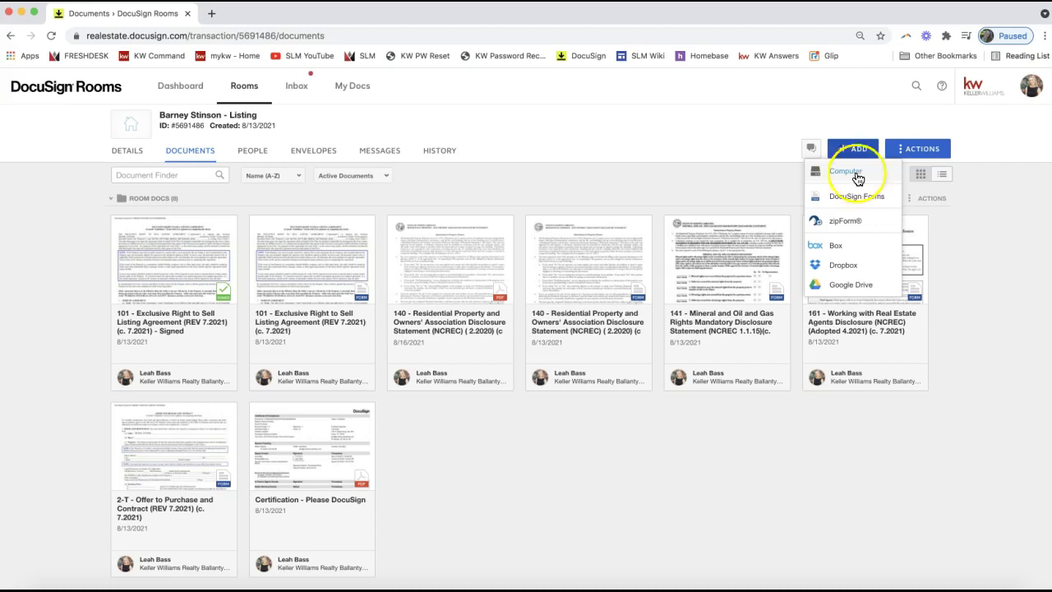
click(704, 191)
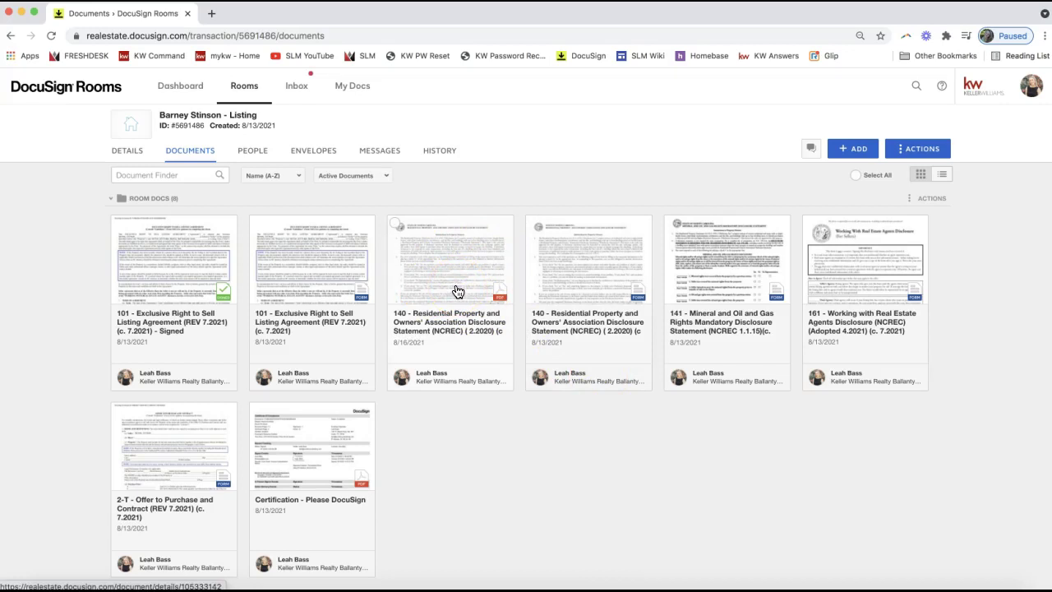
Create an envelope from the PDF and form versions of the 140 - Residential Property and Owners' Association Disclosure Statement
click(398, 227)
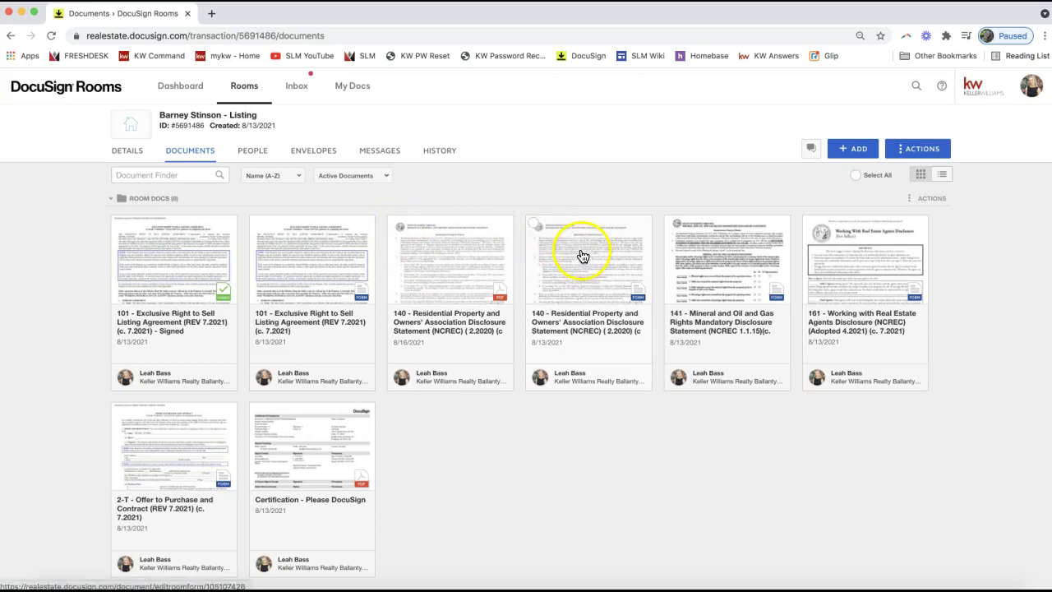
click(532, 223)
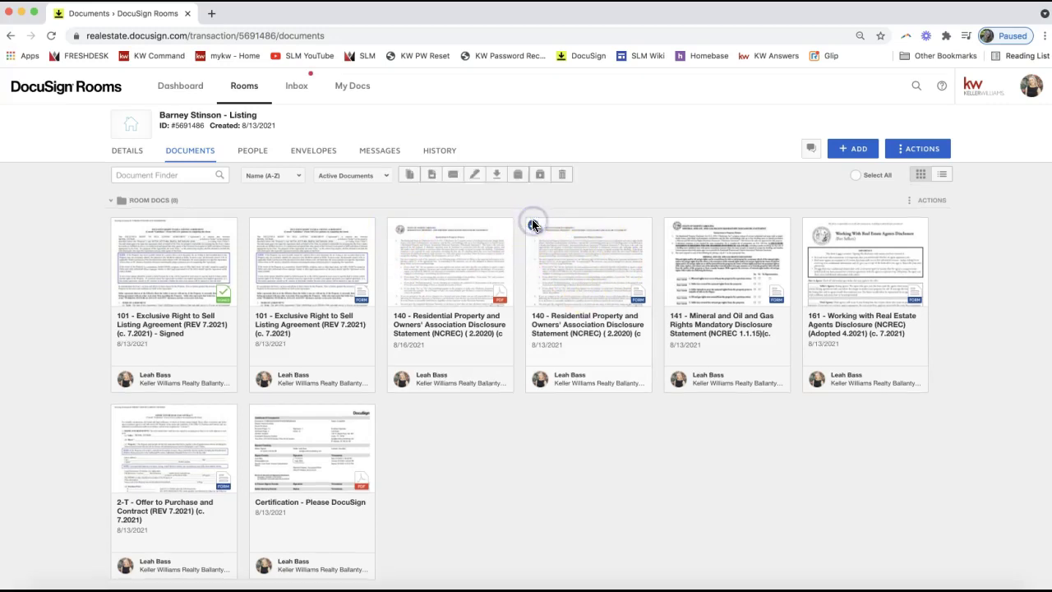
click(394, 225)
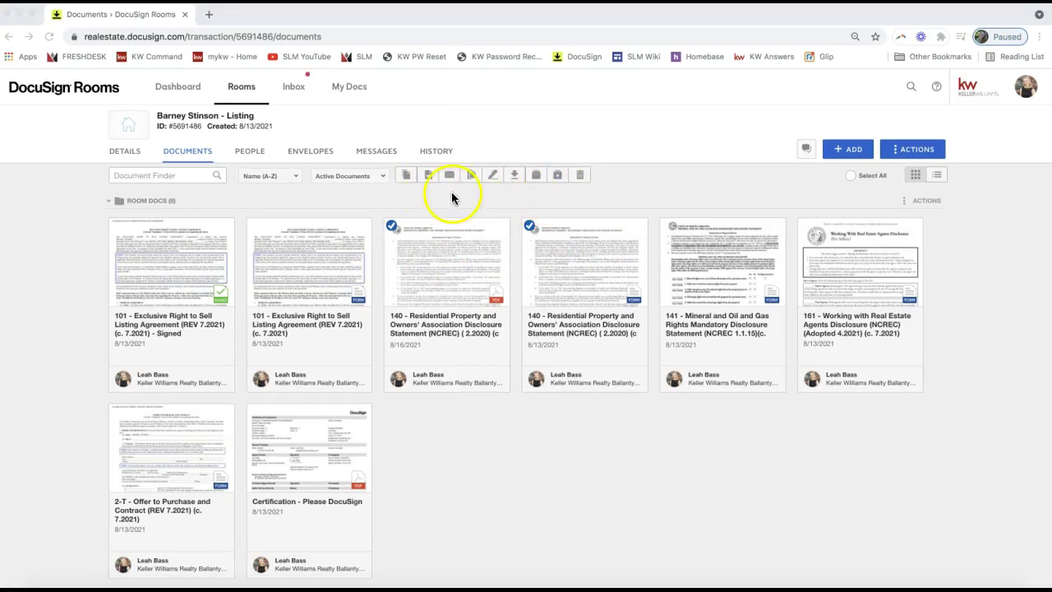
click(492, 181)
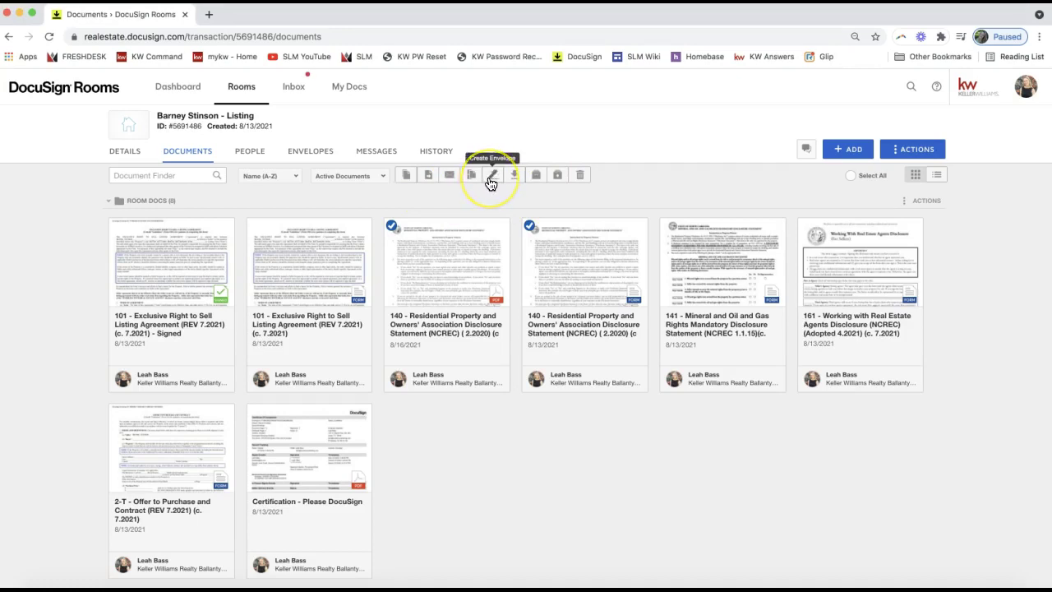
drag(485, 182, 415, 196)
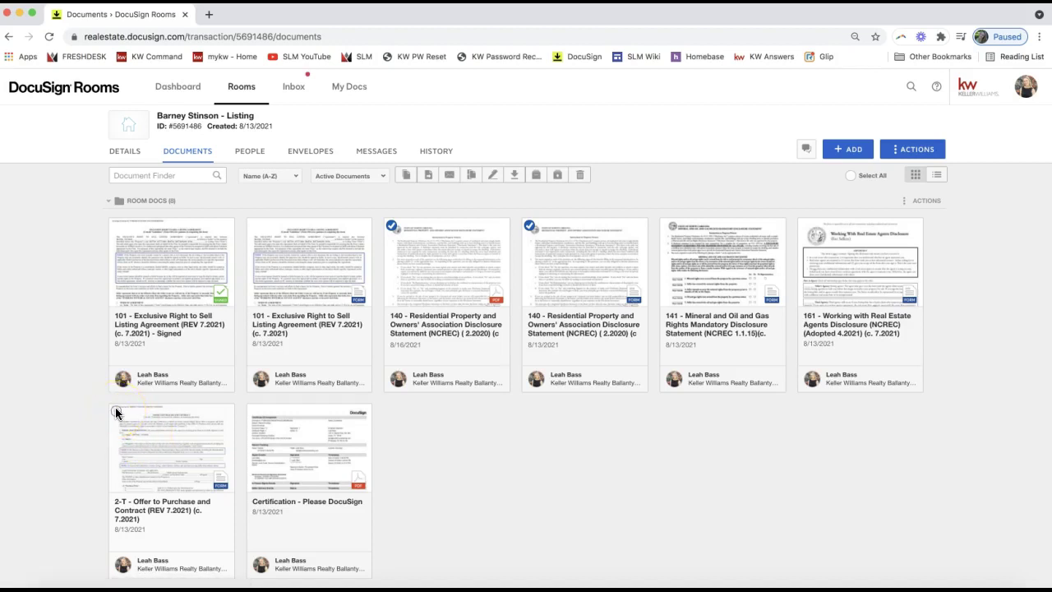
click(493, 182)
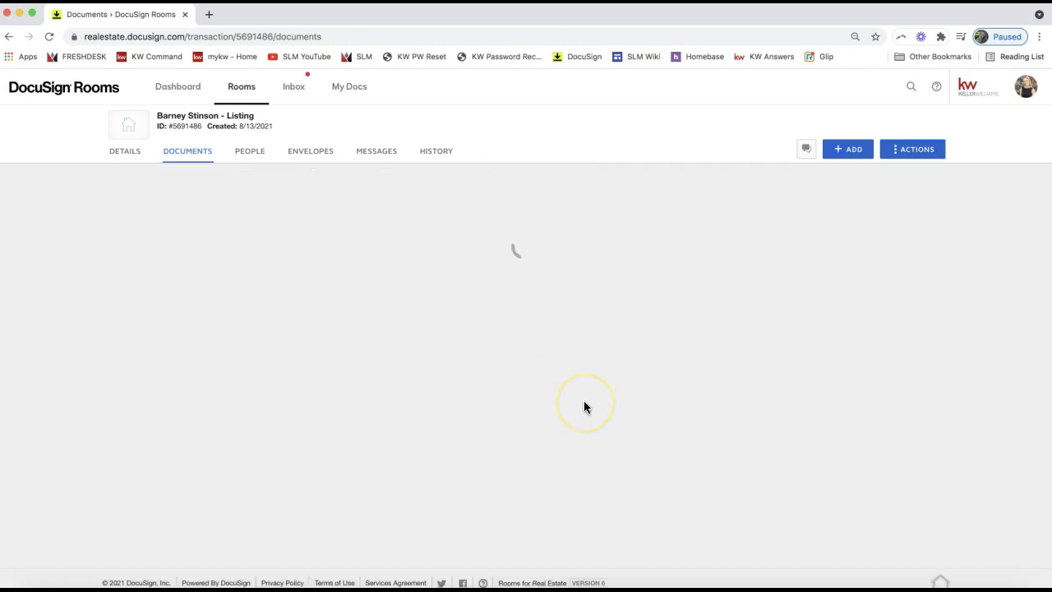
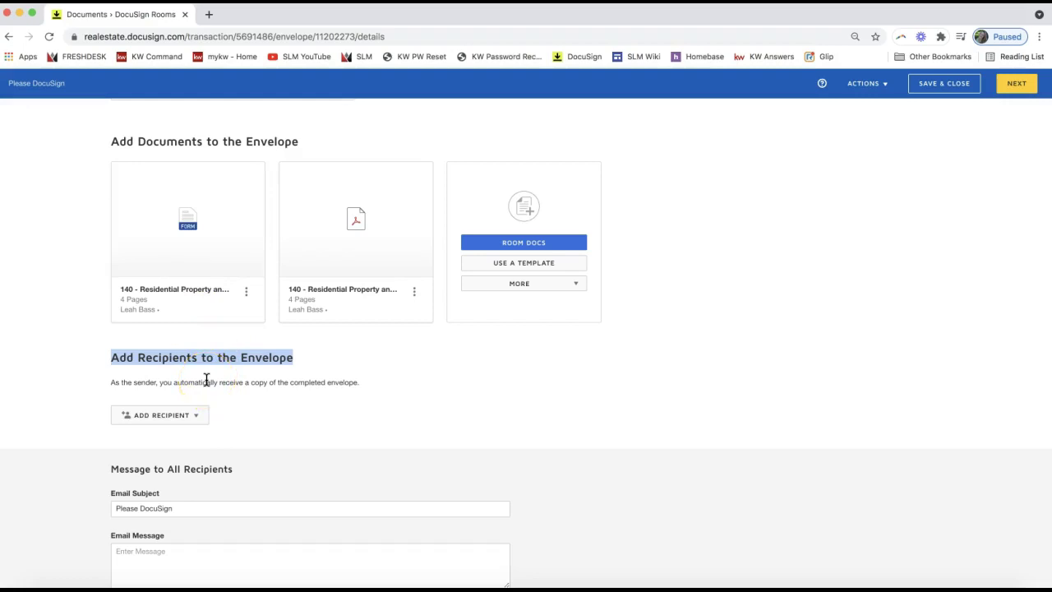
Start adding pre-tagged roles as envelope recipients and assign the listing client's contact to the Seller One role
scroll(153, 378, down, 1)
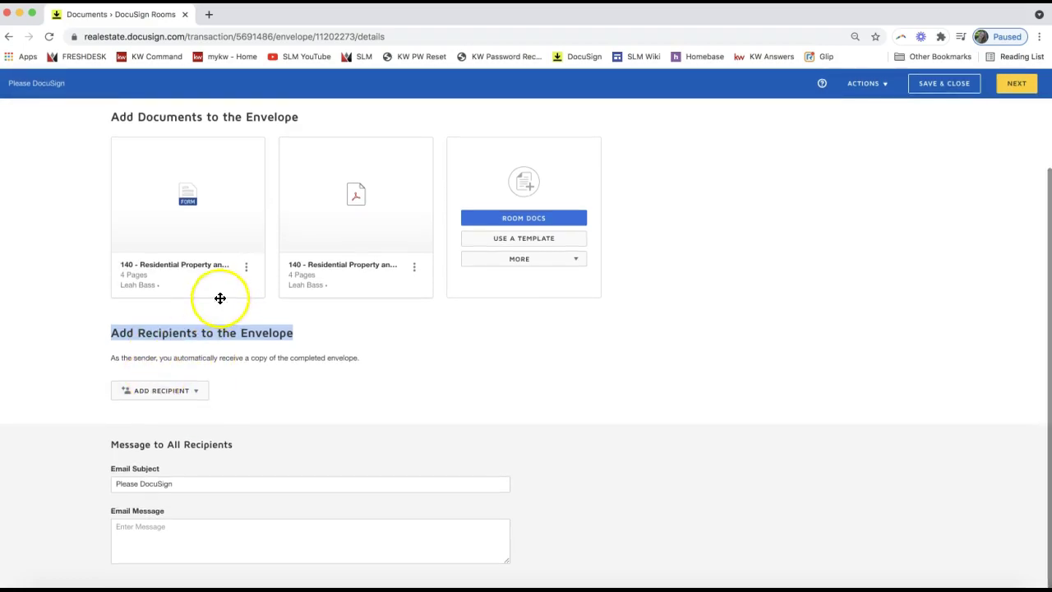
click(147, 400)
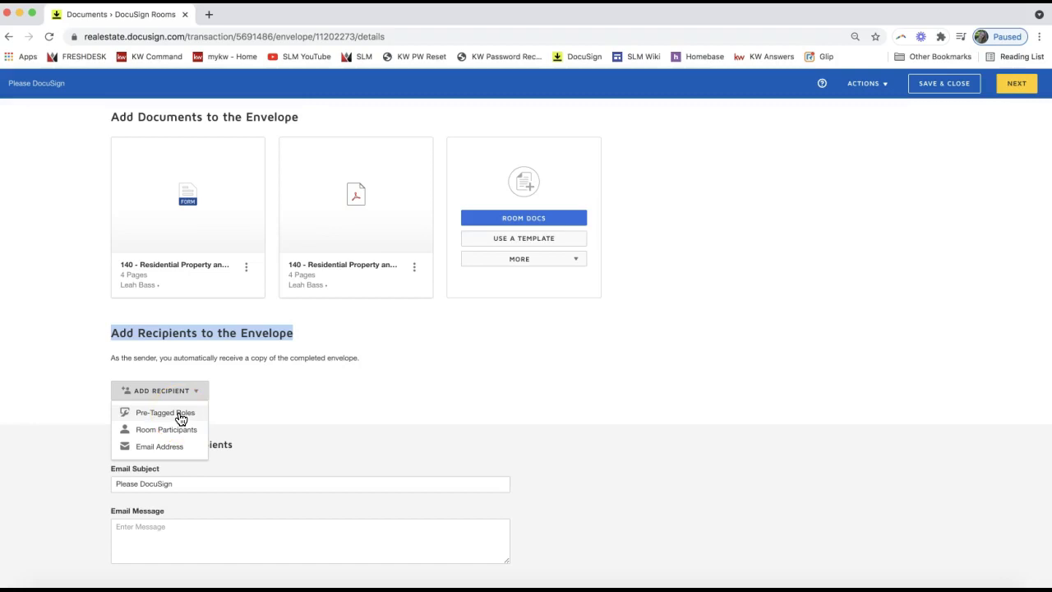
click(150, 434)
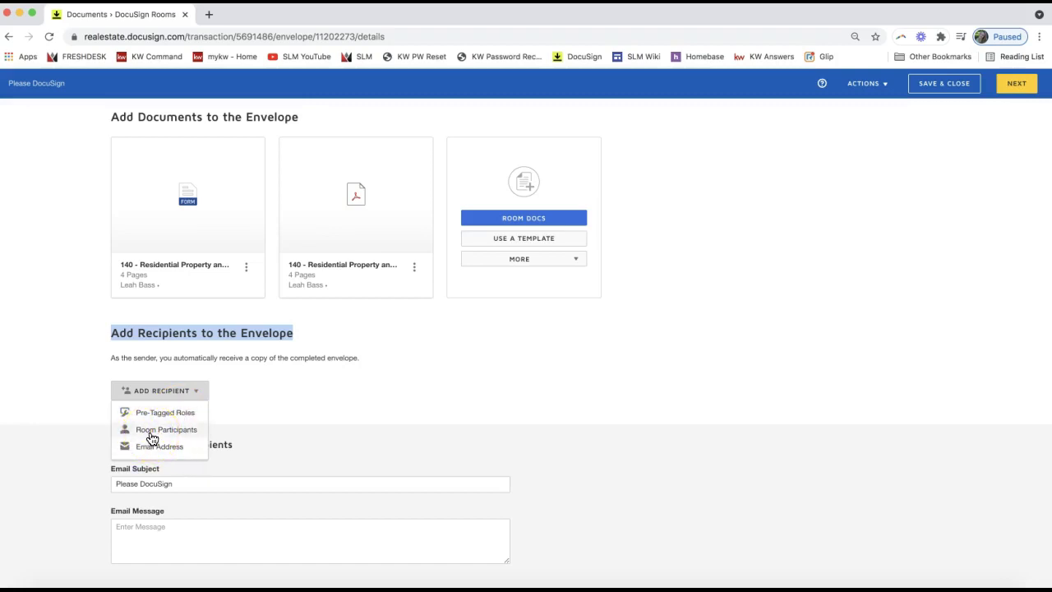
click(159, 419)
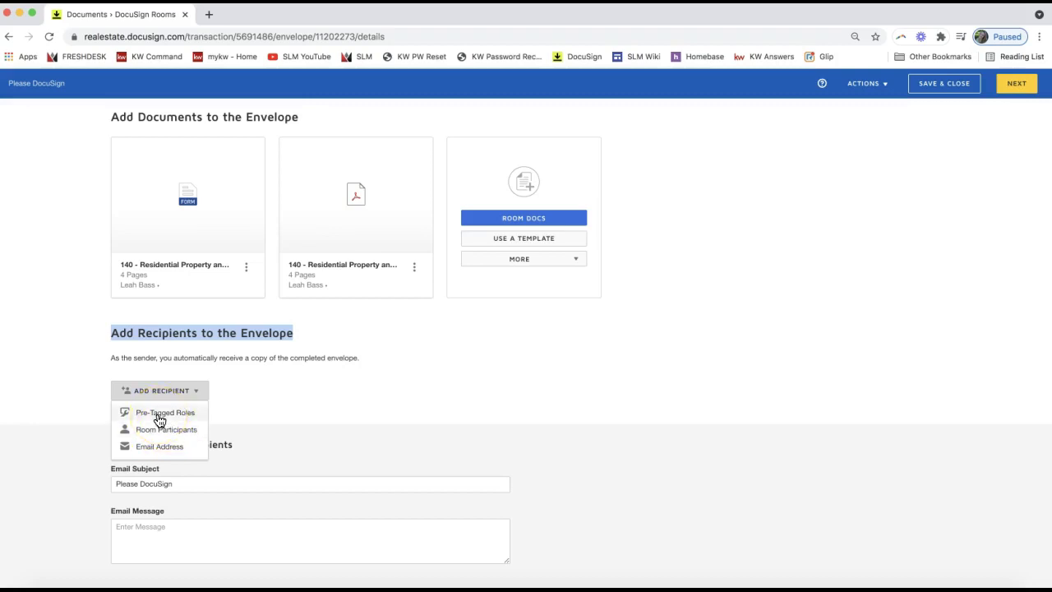
click(160, 415)
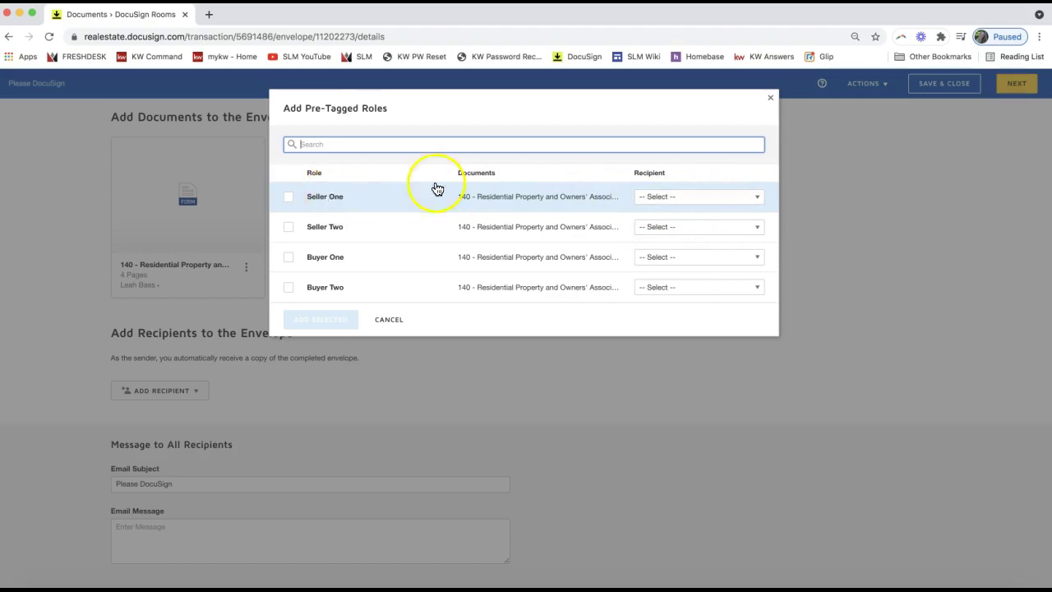
click(679, 257)
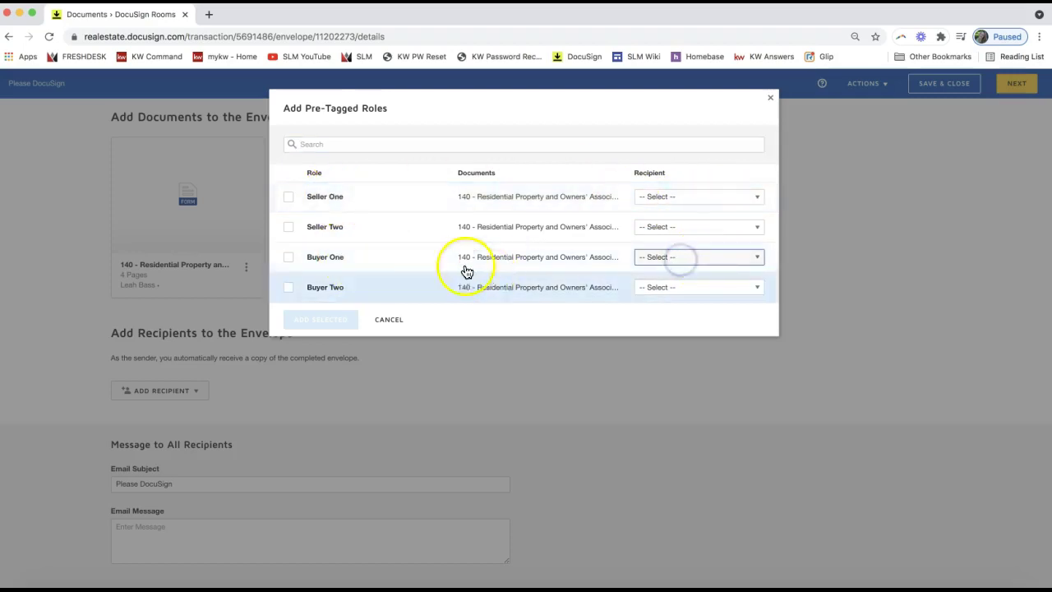
click(657, 197)
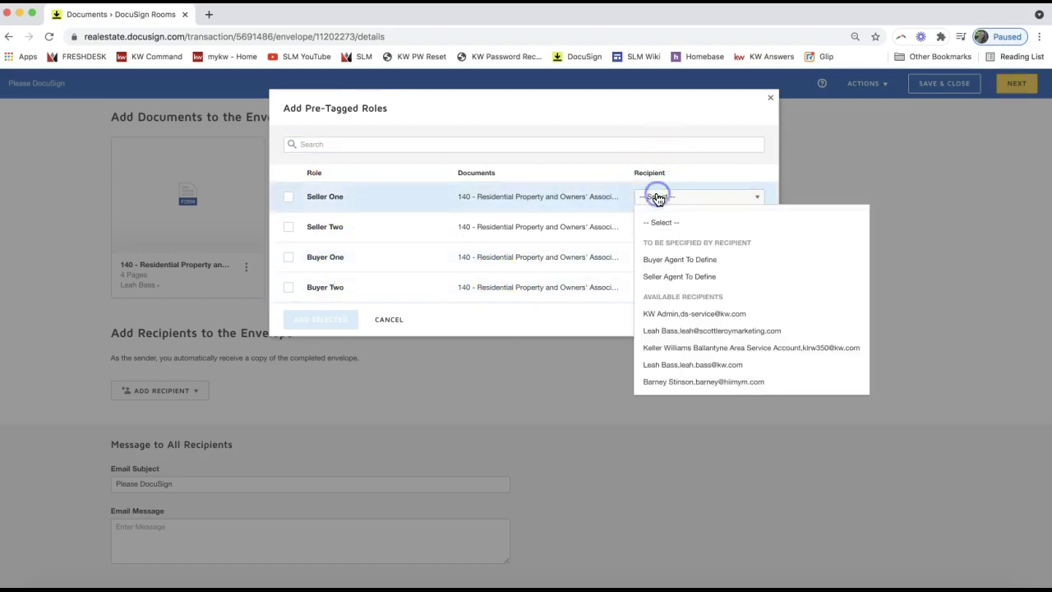
click(728, 382)
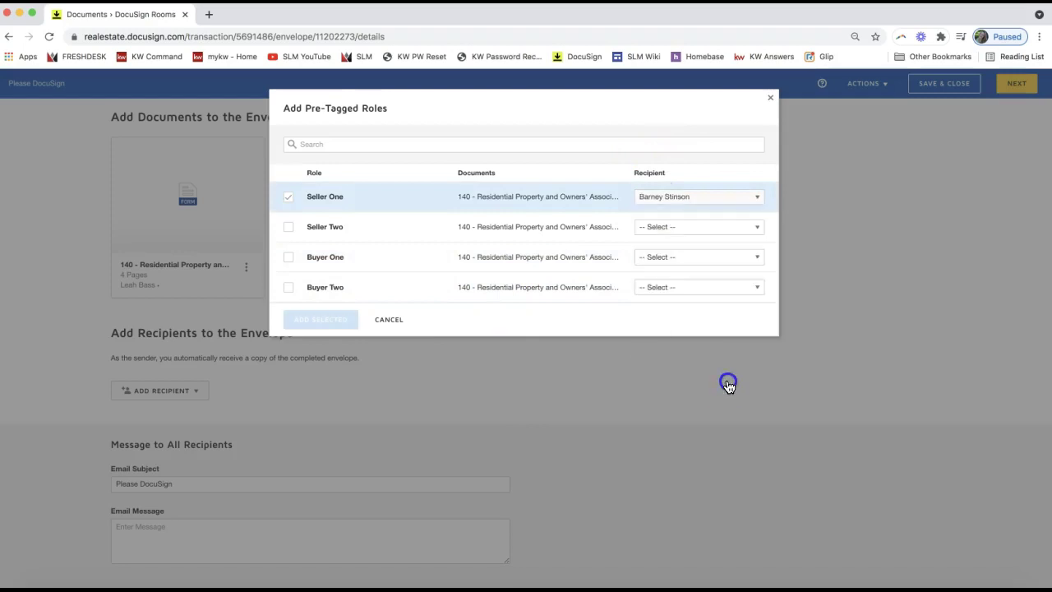
Assign the agent's Keller Williams e-mail contact to Seller Two and add both selected seller roles to the envelope
click(676, 227)
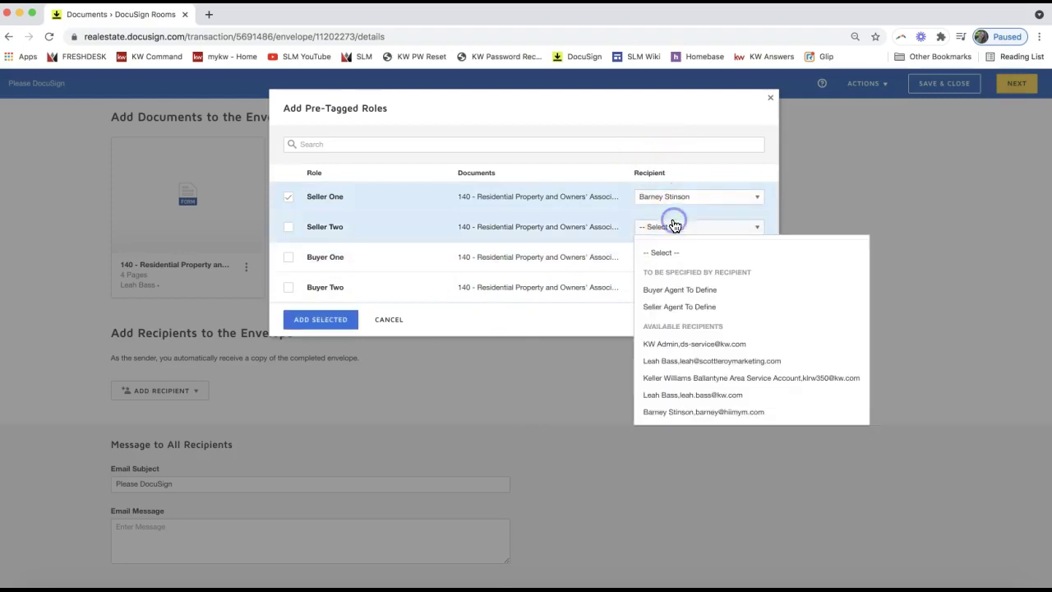
click(704, 401)
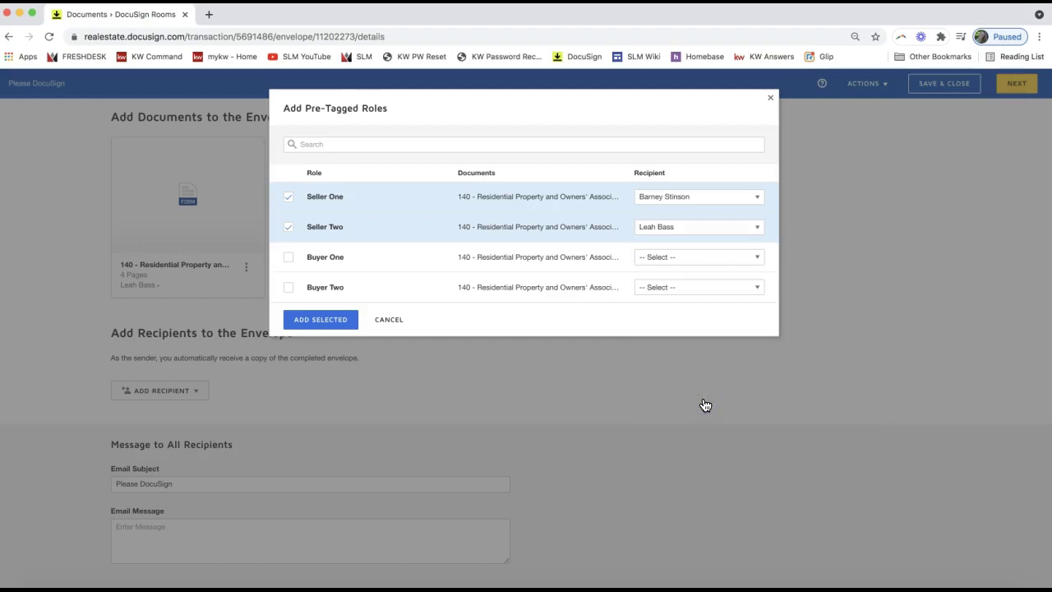
click(312, 327)
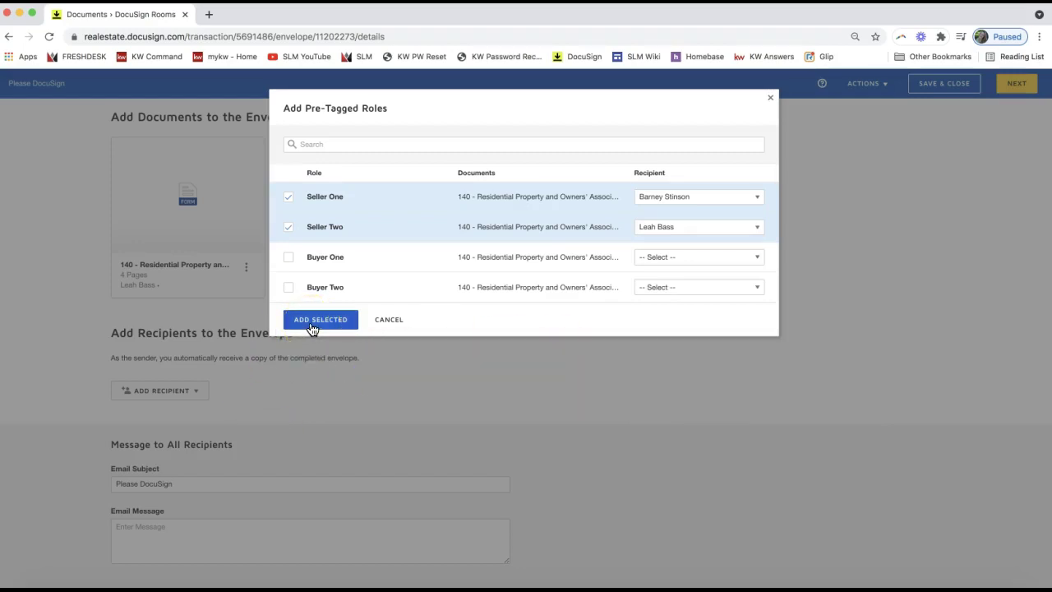
click(335, 348)
click(315, 328)
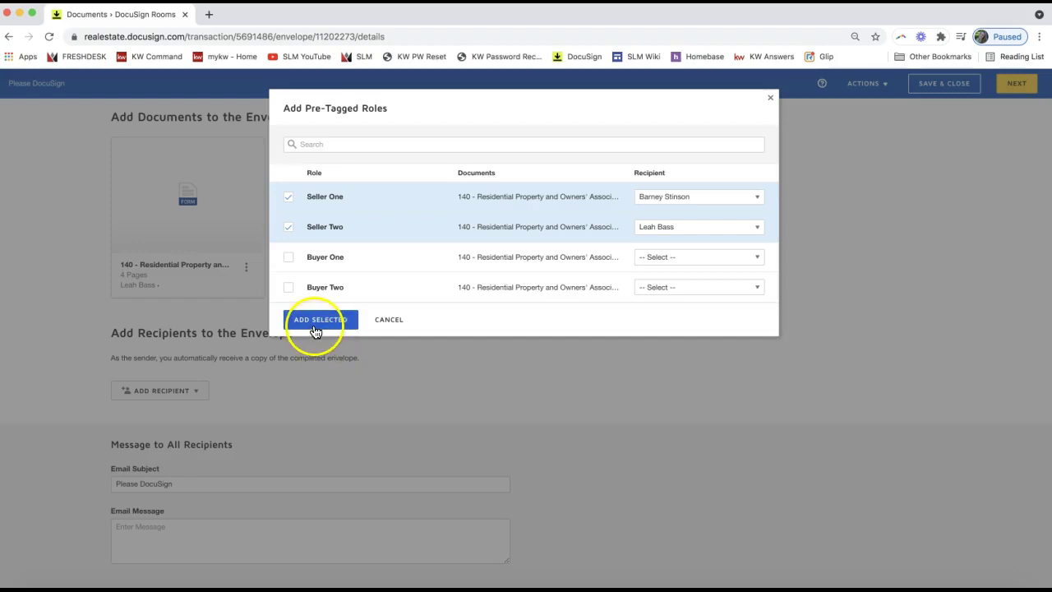
click(314, 329)
click(496, 346)
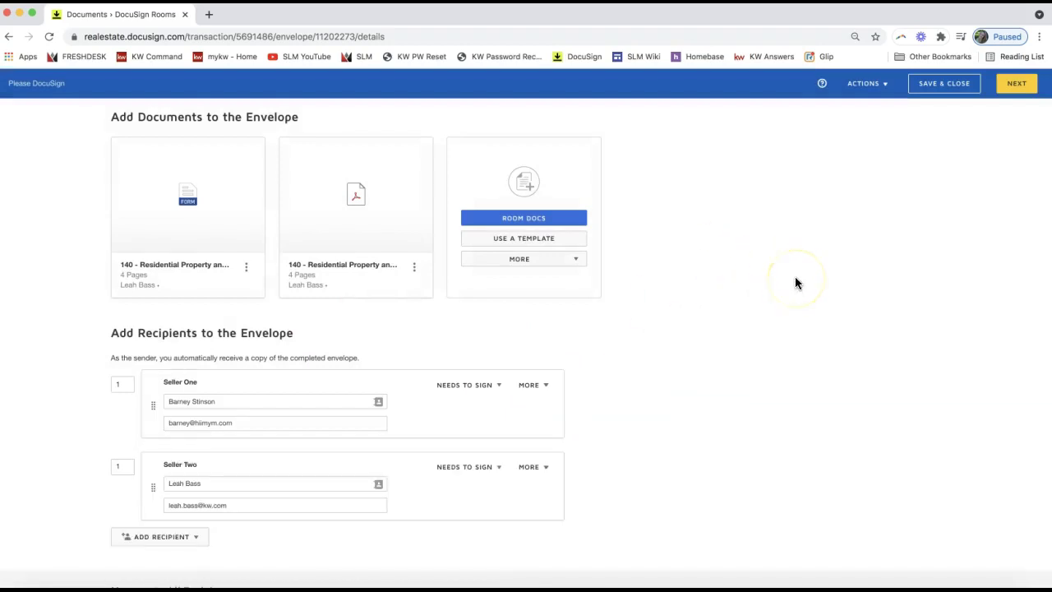
Check the envelope's documents and recipients, and proceed to the field placement stage
scroll(794, 282, down, 3)
scroll(794, 282, up, 2)
click(258, 511)
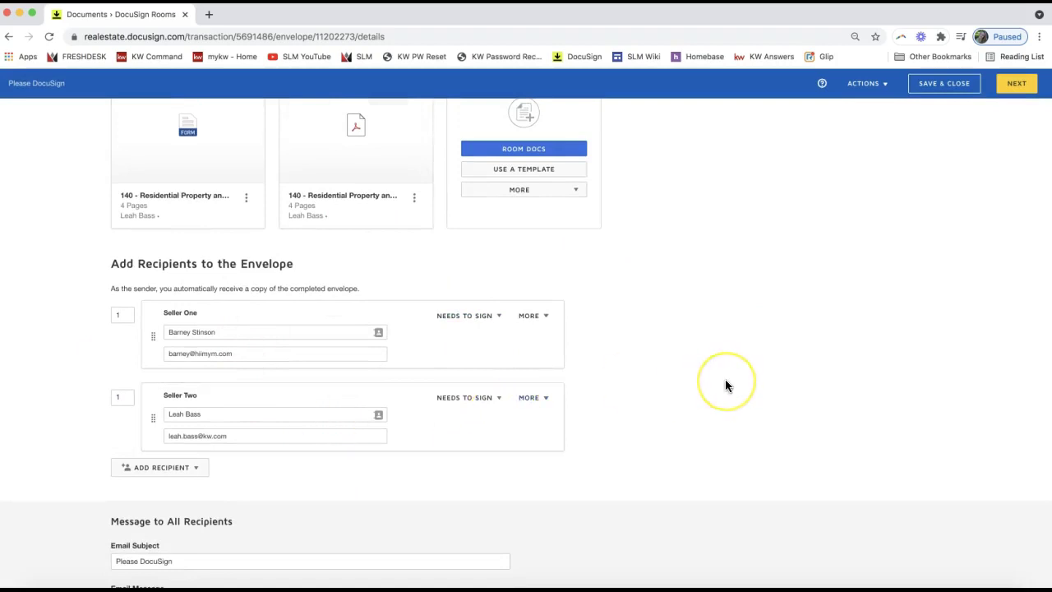
scroll(726, 386, up, 5)
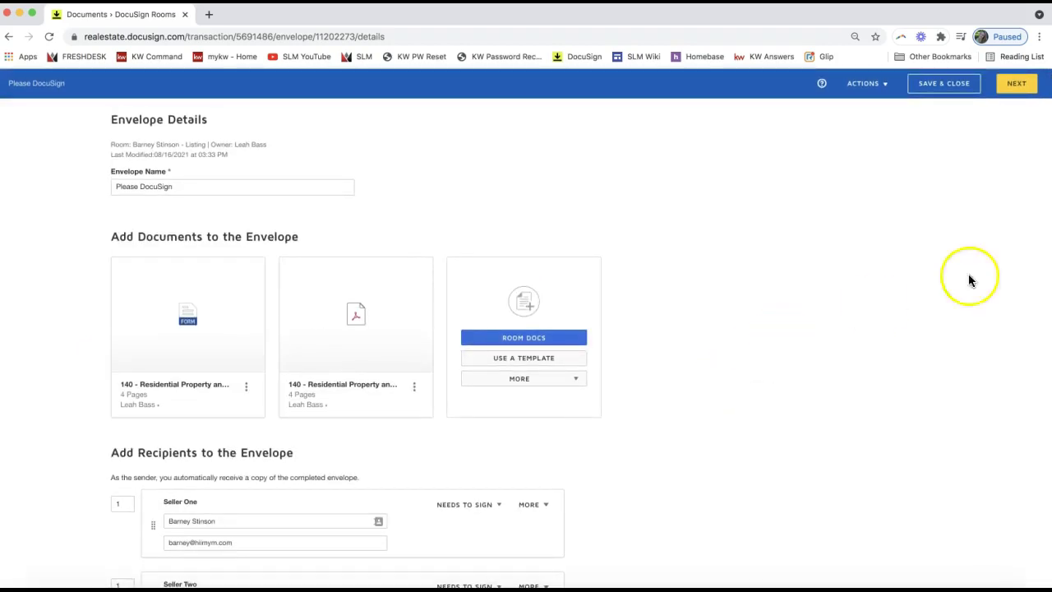
click(1006, 91)
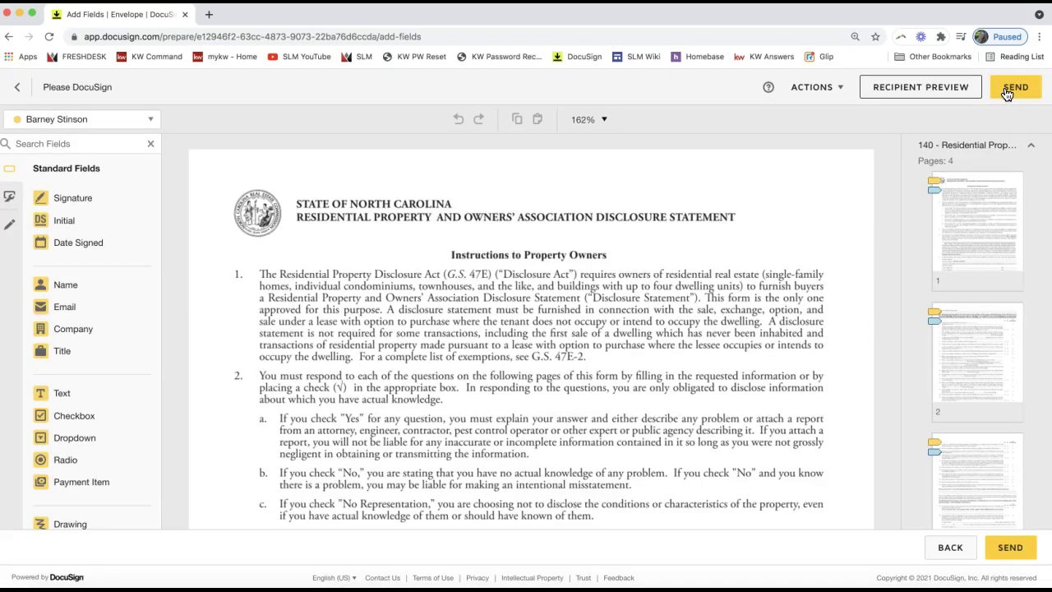
Examine the pre-placed fields on pages 1 and 2 of the disclosure form, including the collaboration setting of question 1's explanation text field
scroll(435, 369, down, 5)
scroll(435, 368, down, 5)
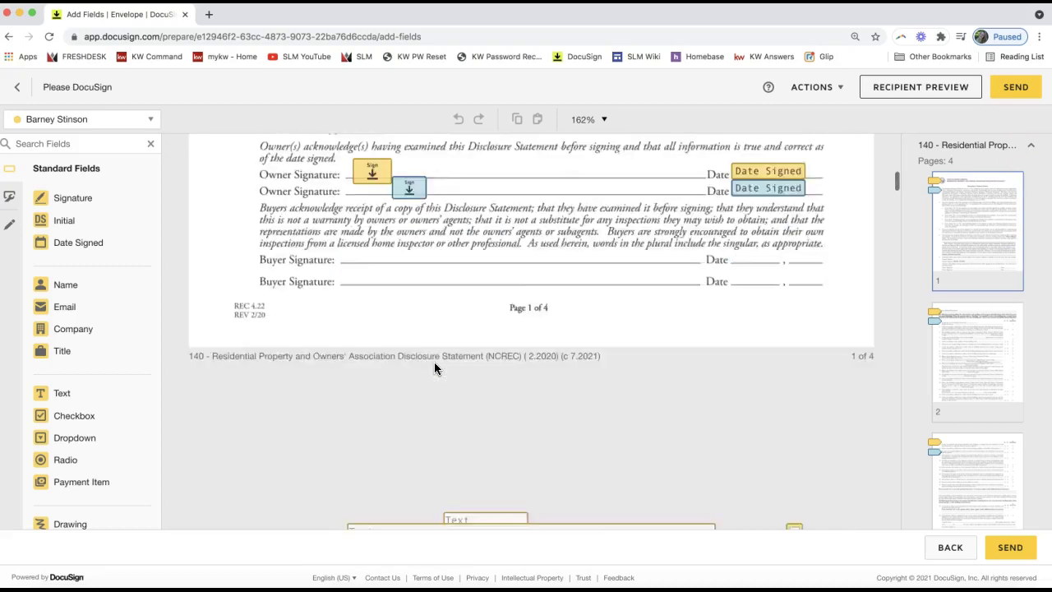
scroll(435, 367, down, 2)
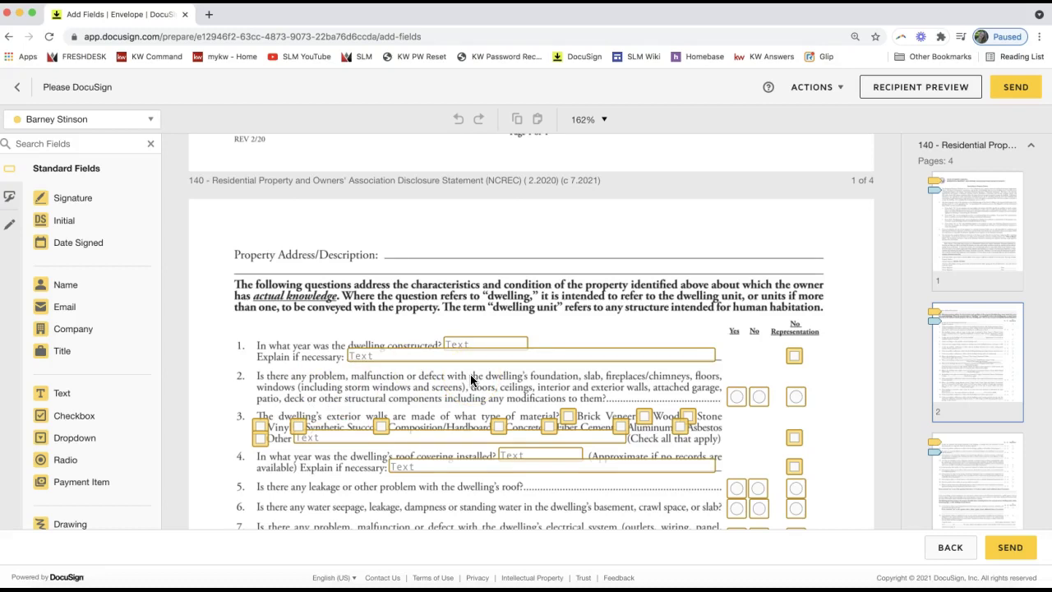
click(526, 355)
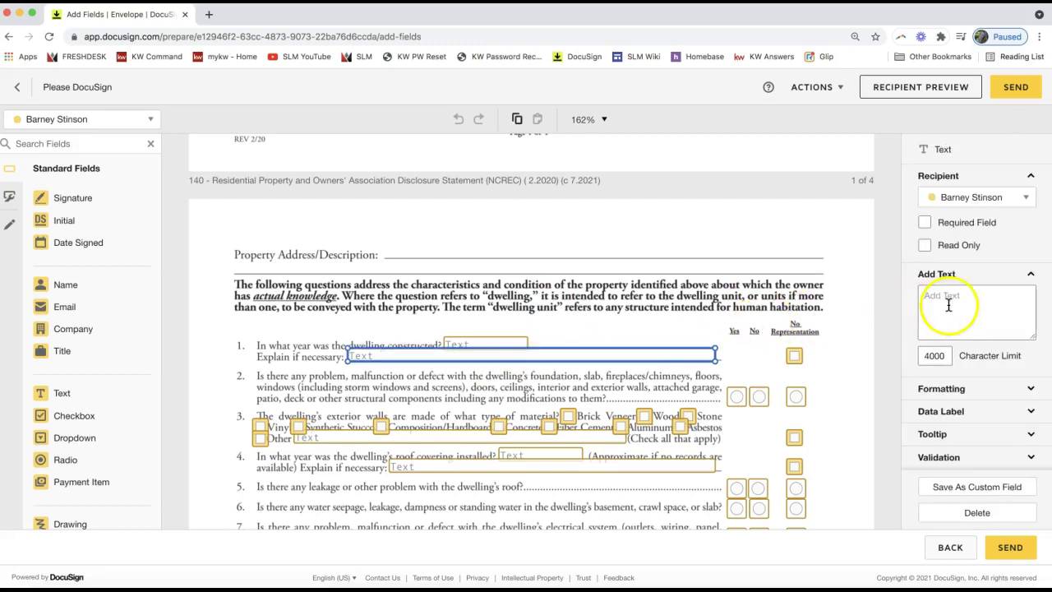
scroll(948, 305, down, 2)
click(967, 433)
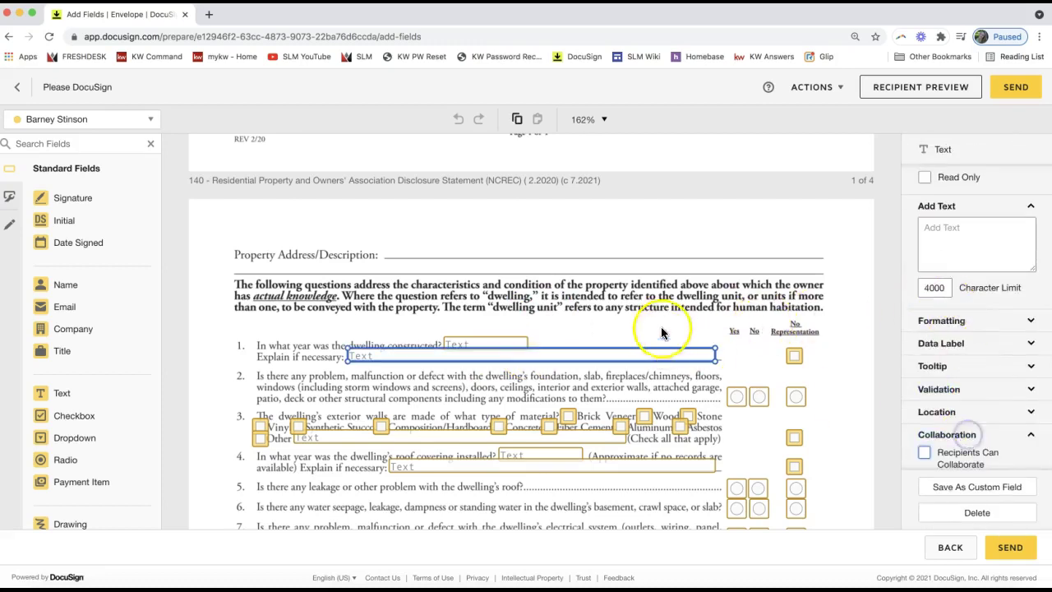
click(565, 294)
scroll(448, 405, up, 3)
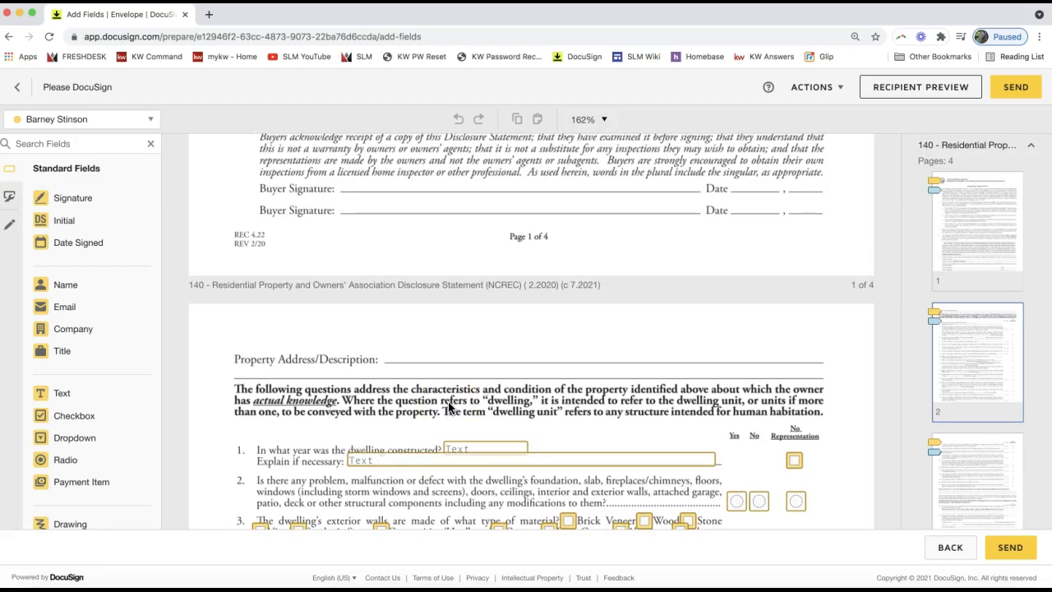
Examine the pre-placed fields throughout the disclosure form and compare them with the first two pages of the PDF copy
scroll(449, 405, up, 10)
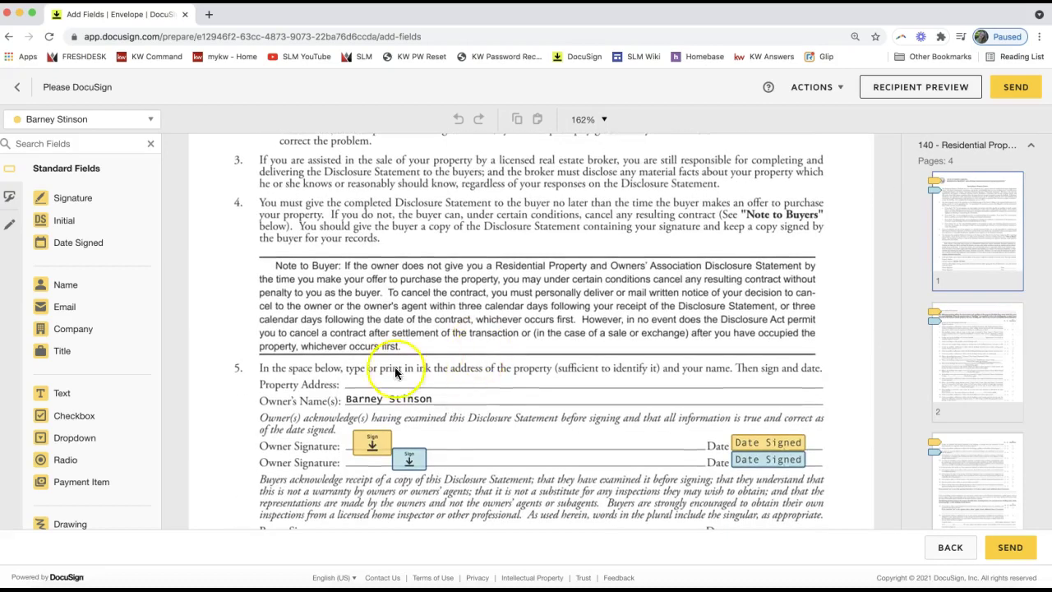
scroll(451, 411, down, 15)
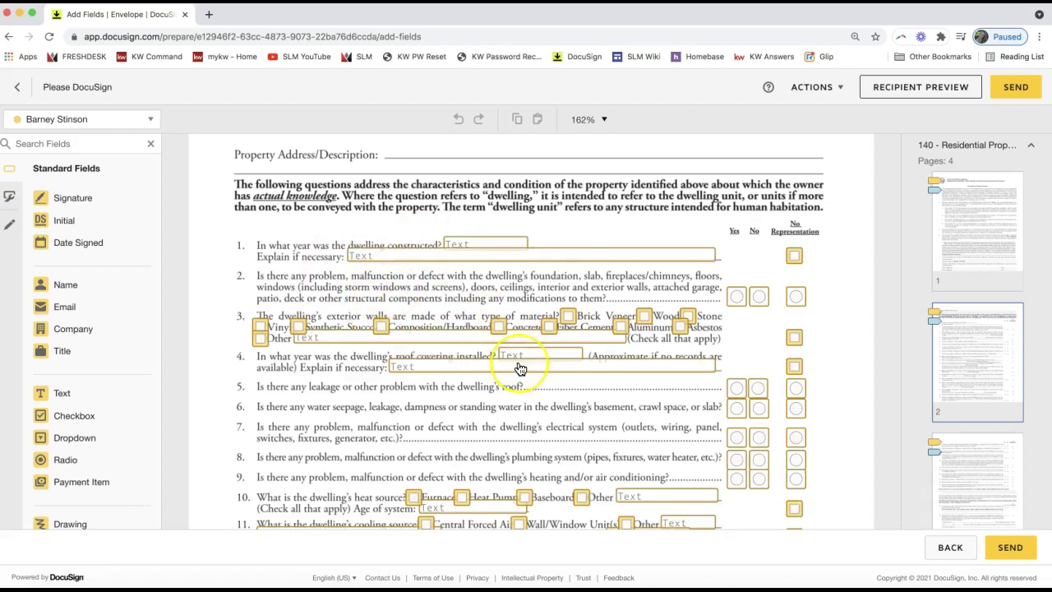
scroll(519, 367, down, 10)
scroll(519, 368, down, 1)
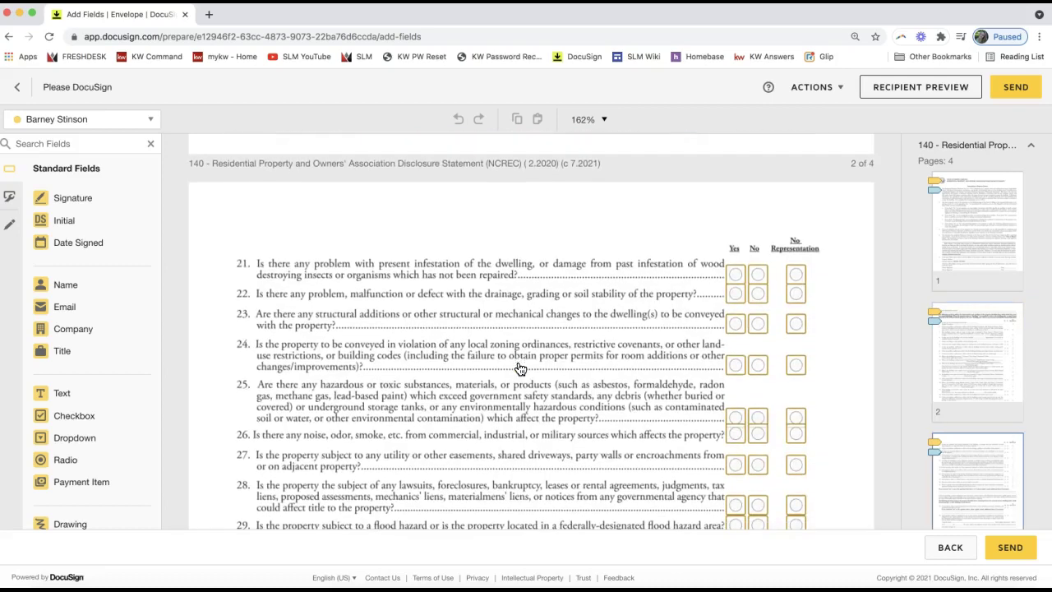
scroll(576, 408, down, 20)
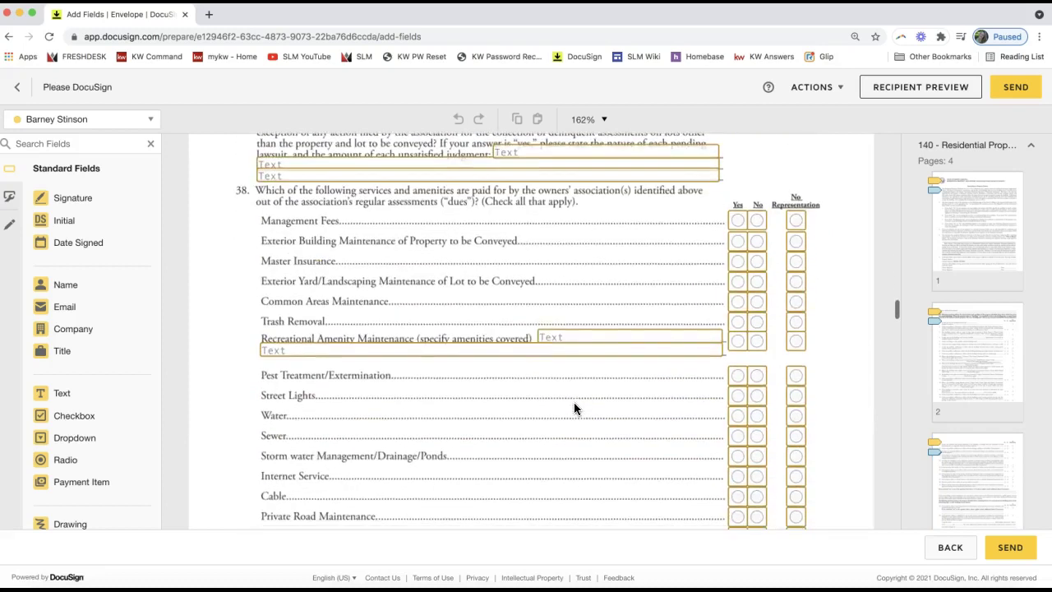
scroll(574, 408, down, 10)
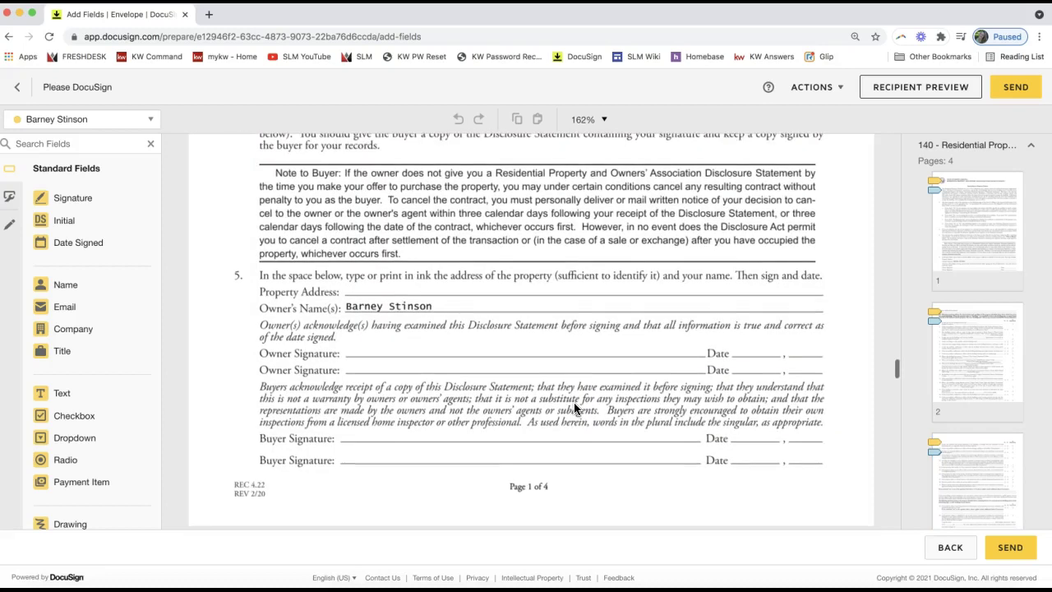
scroll(540, 361, up, 3)
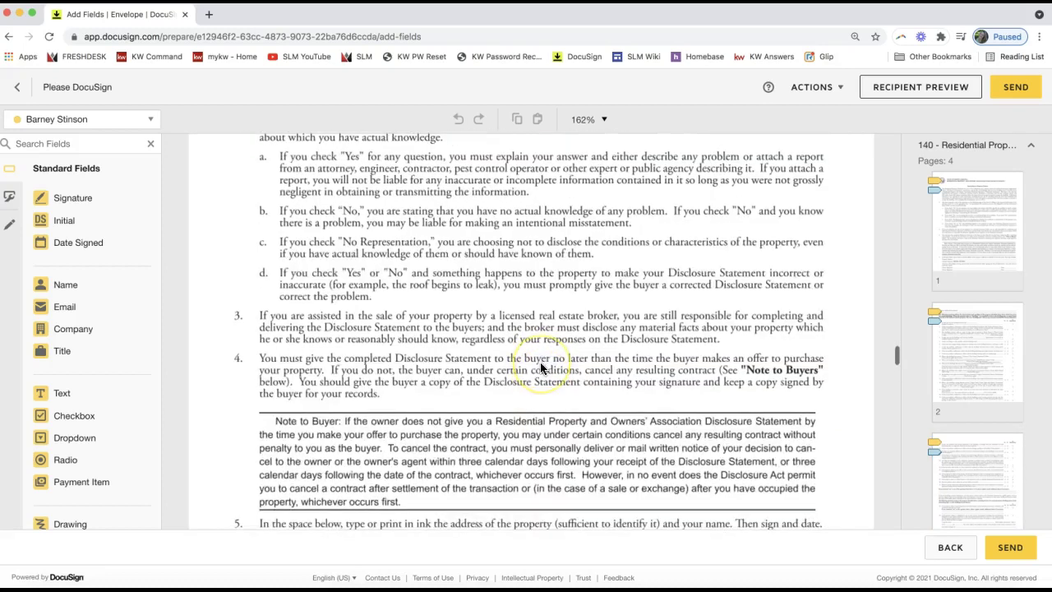
scroll(539, 362, down, 8)
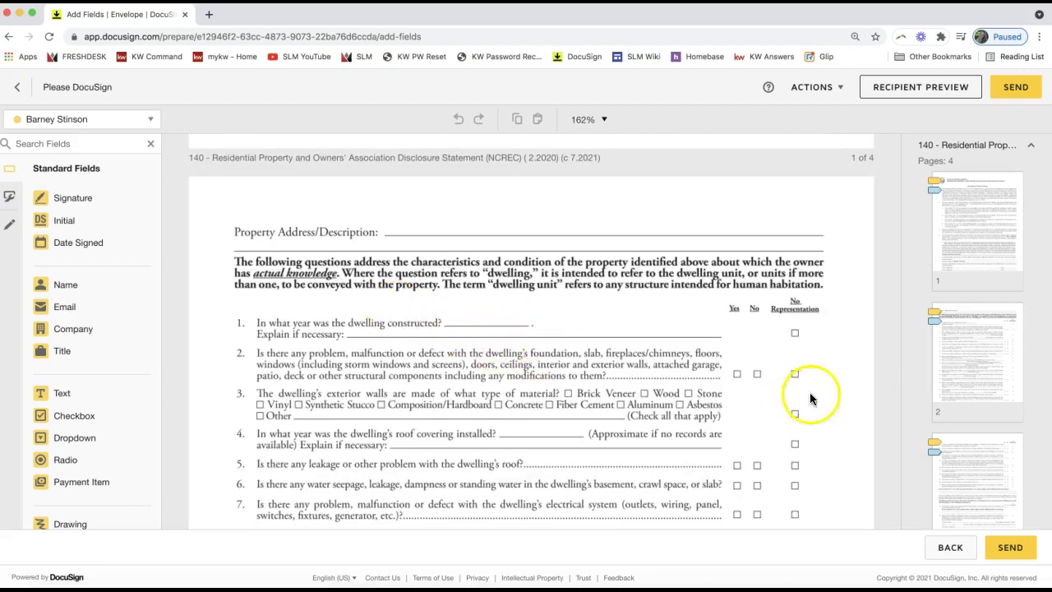
scroll(792, 384, down, 3)
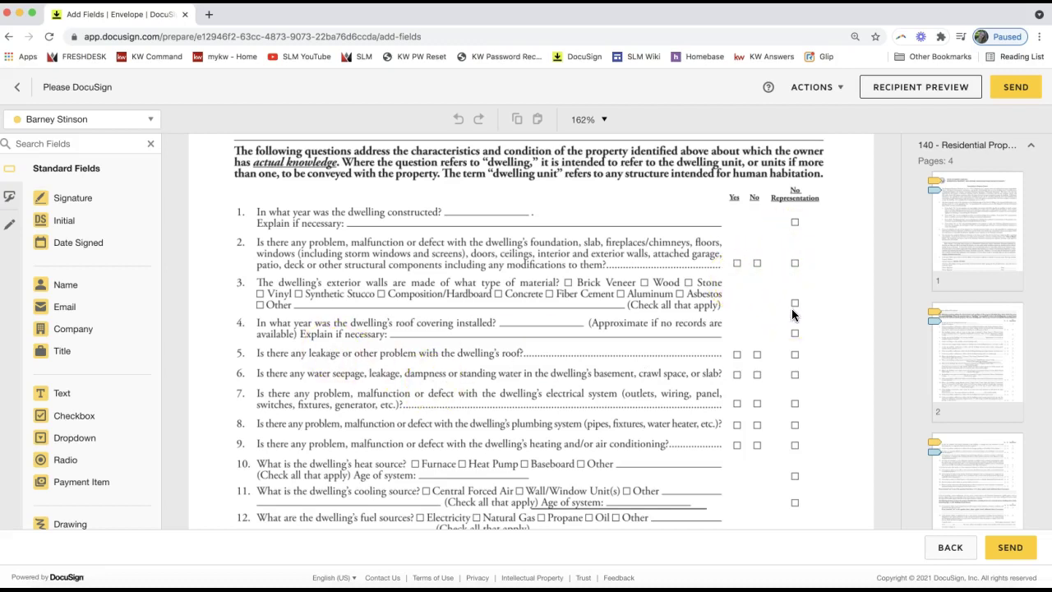
scroll(792, 315, up, 6)
scroll(792, 315, down, 4)
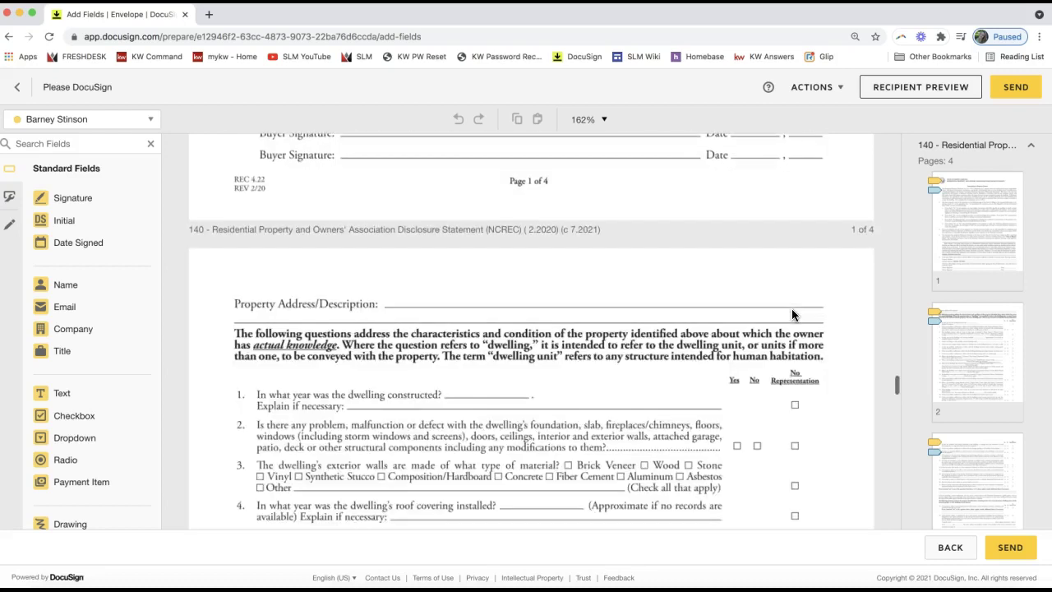
scroll(793, 315, down, 4)
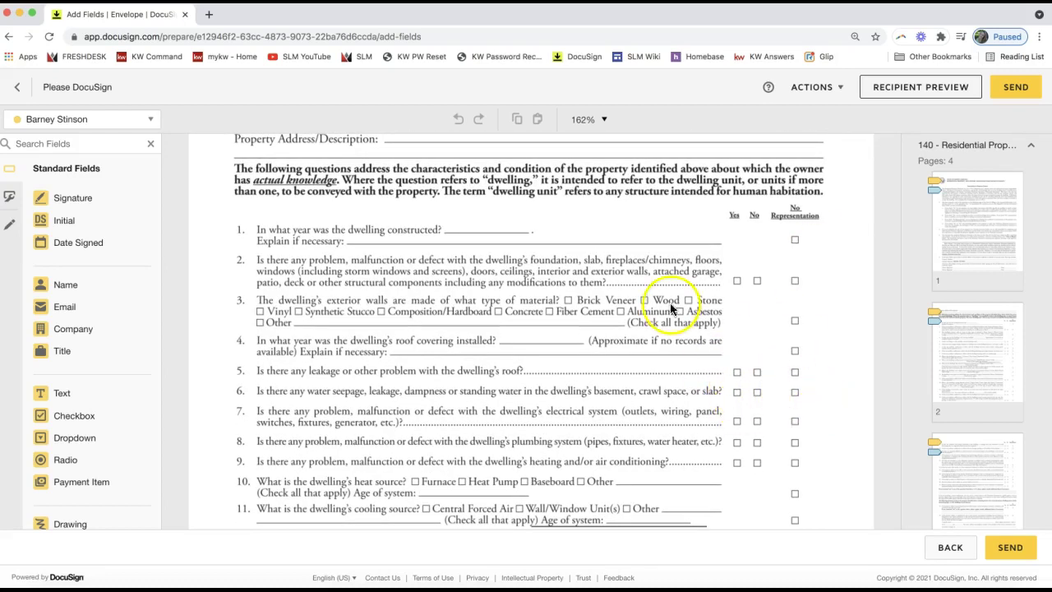
Place checkbox fields on the No Representation boxes of questions 1, 2 and 3 on page 2 of the PDF disclosure statement
click(72, 424)
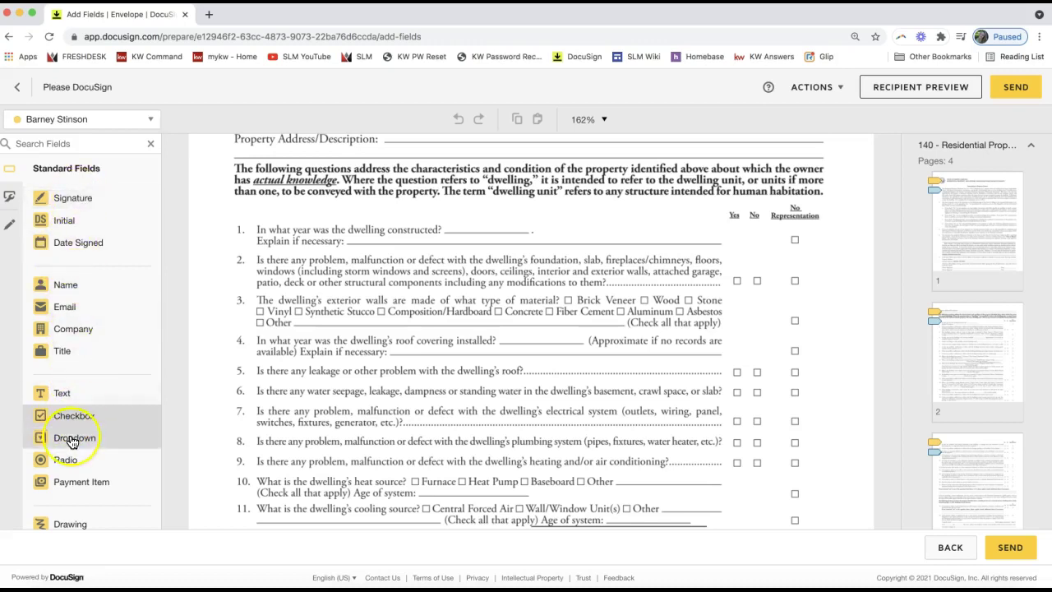
scroll(71, 438, down, 2)
drag(58, 332, 793, 353)
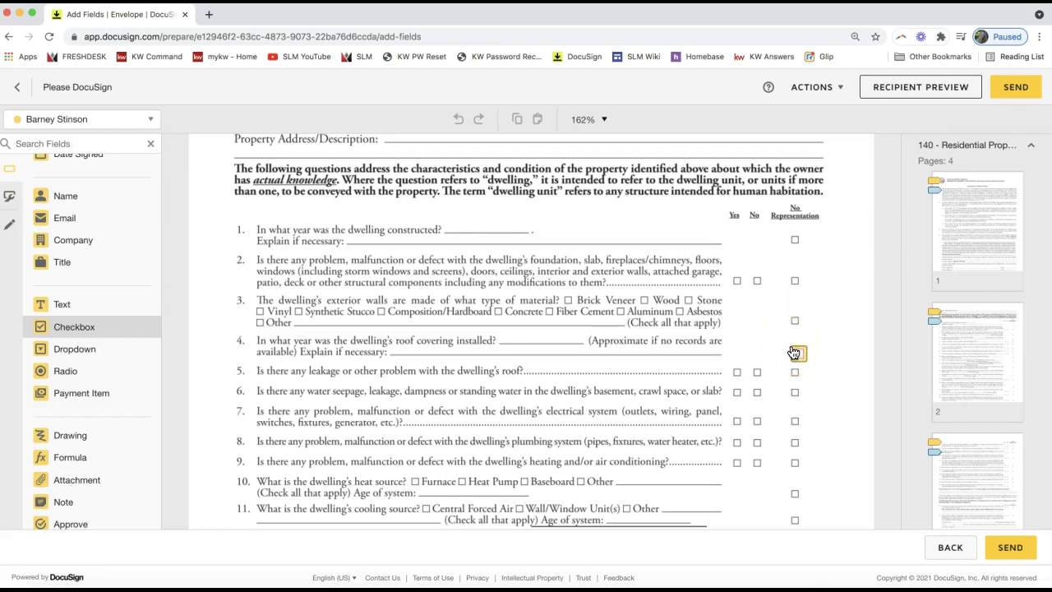
drag(794, 353, 788, 239)
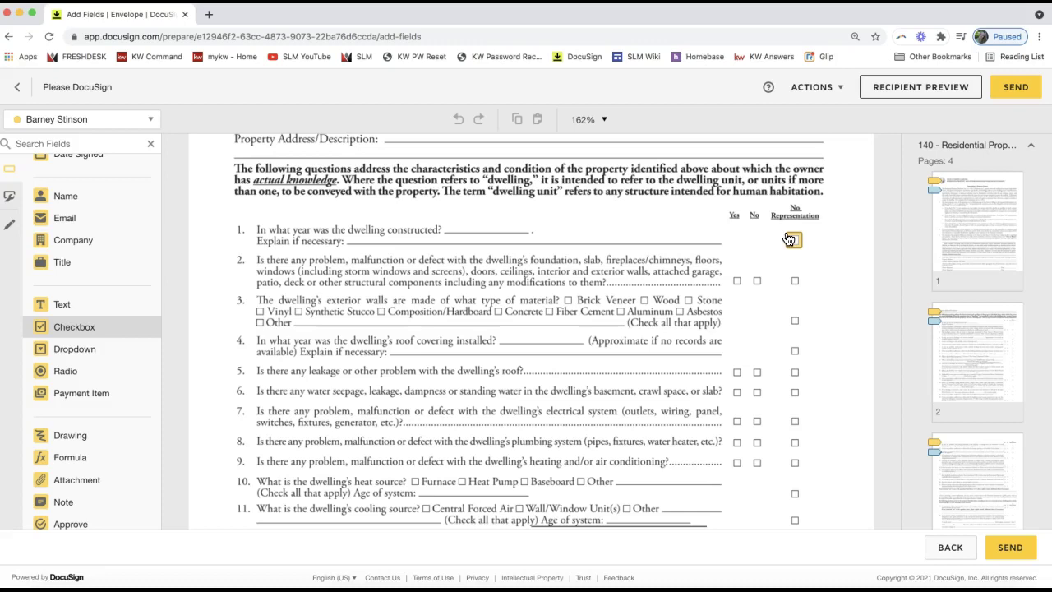
click(789, 239)
drag(792, 256, 790, 352)
click(794, 351)
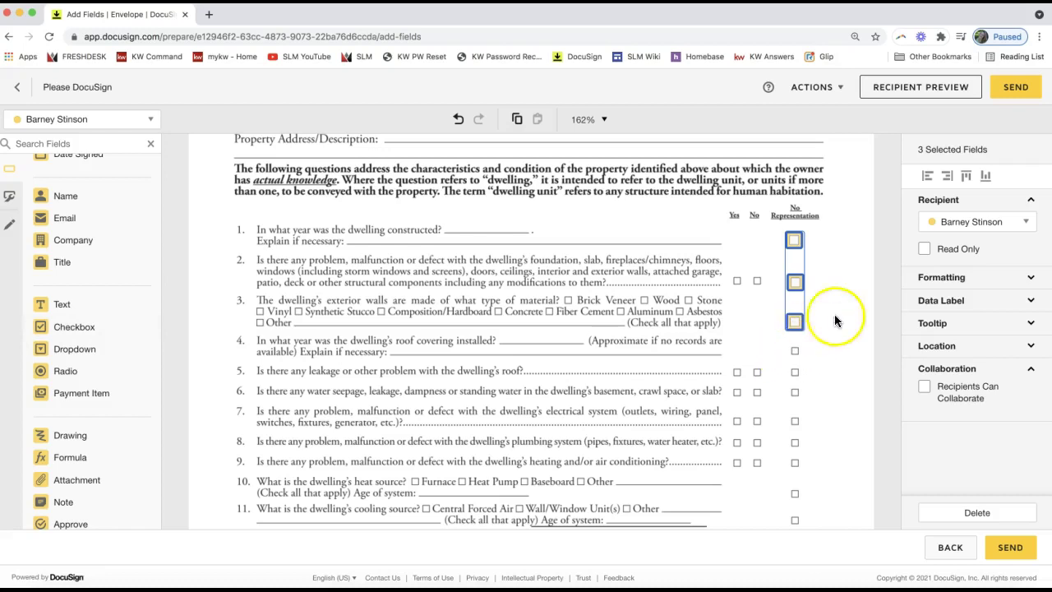
click(823, 322)
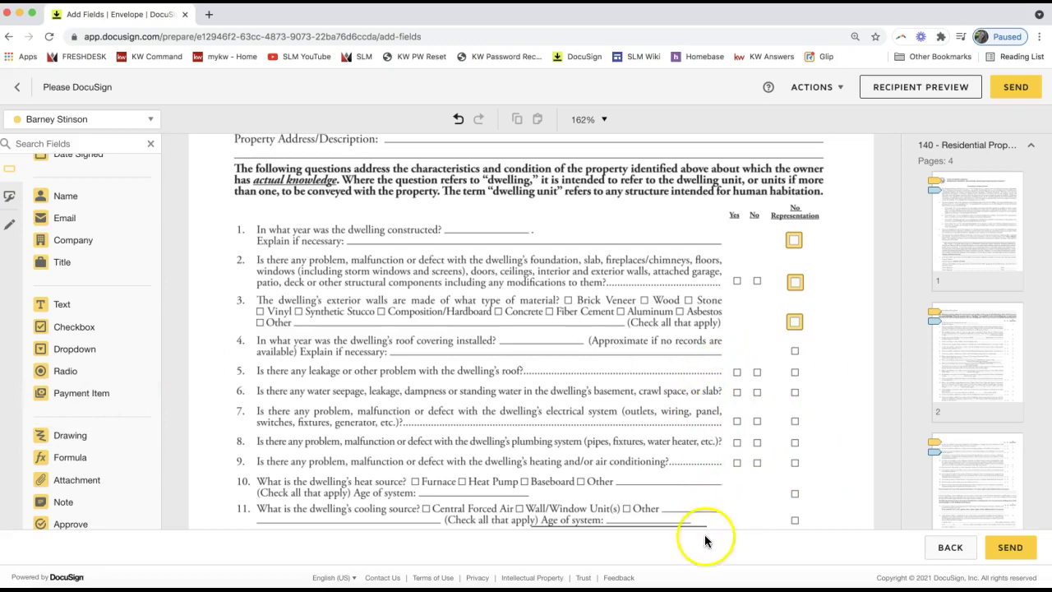
Place checkbox fields on question 5's Yes, No and No Representation boxes
drag(120, 327, 733, 369)
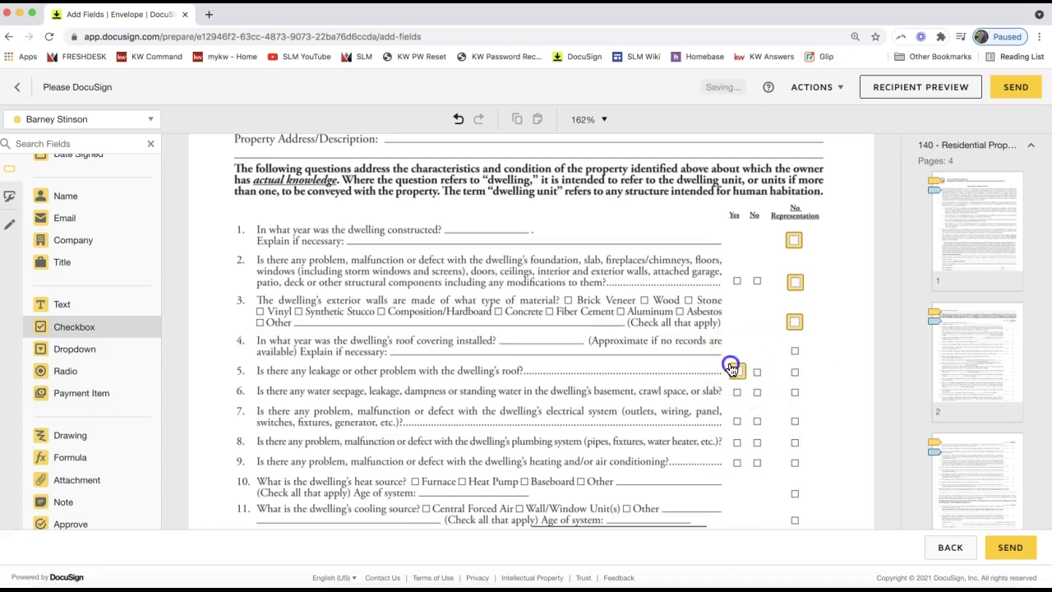
click(754, 370)
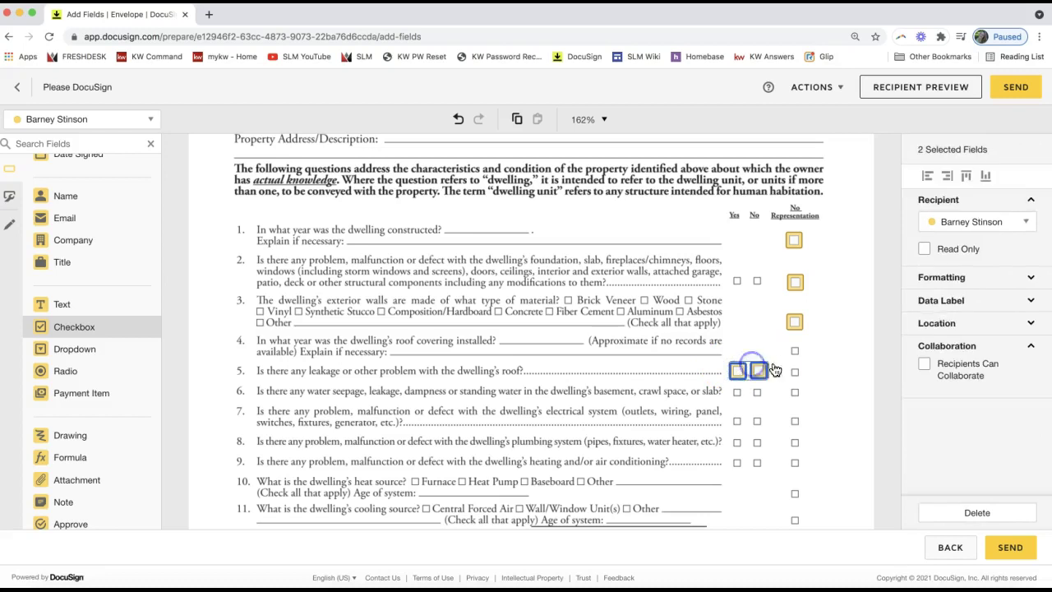
click(788, 368)
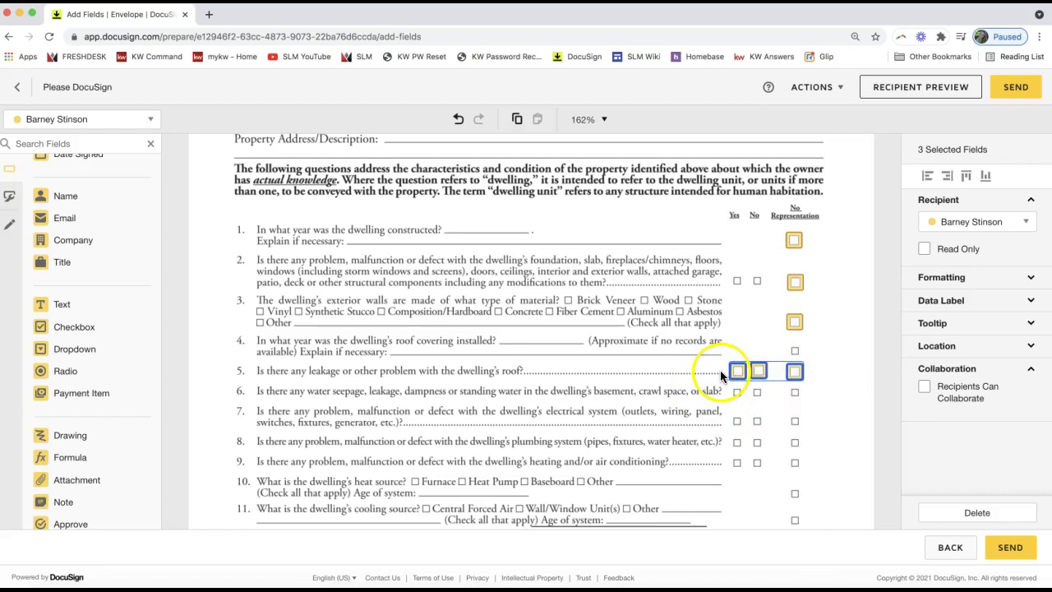
click(745, 336)
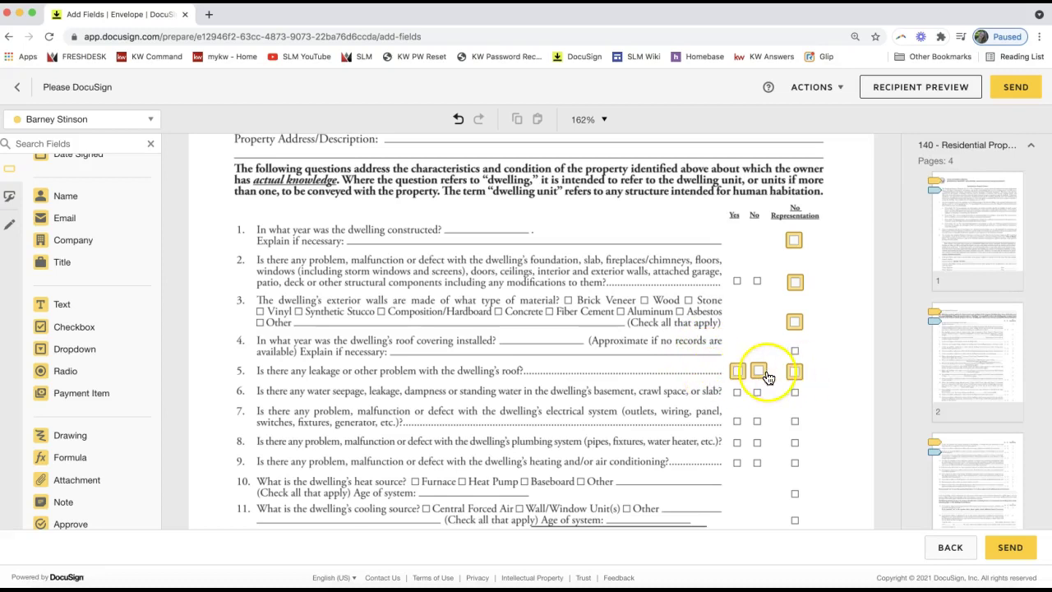
click(715, 356)
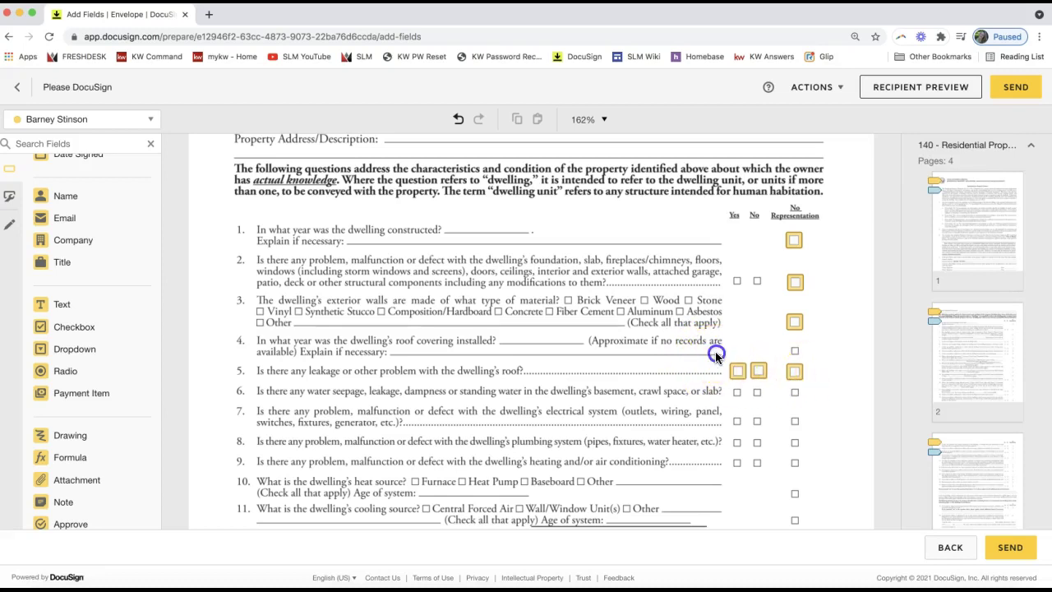
Copy question 5's three checkbox fields and align the pasted set with question 6's printed boxes
drag(742, 364, 821, 392)
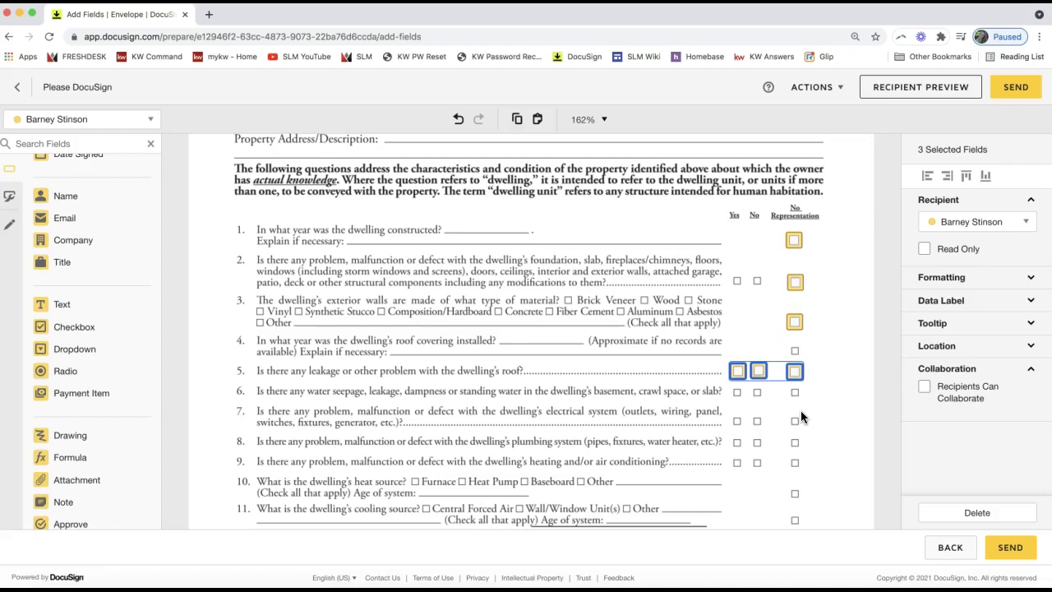
click(767, 394)
click(740, 397)
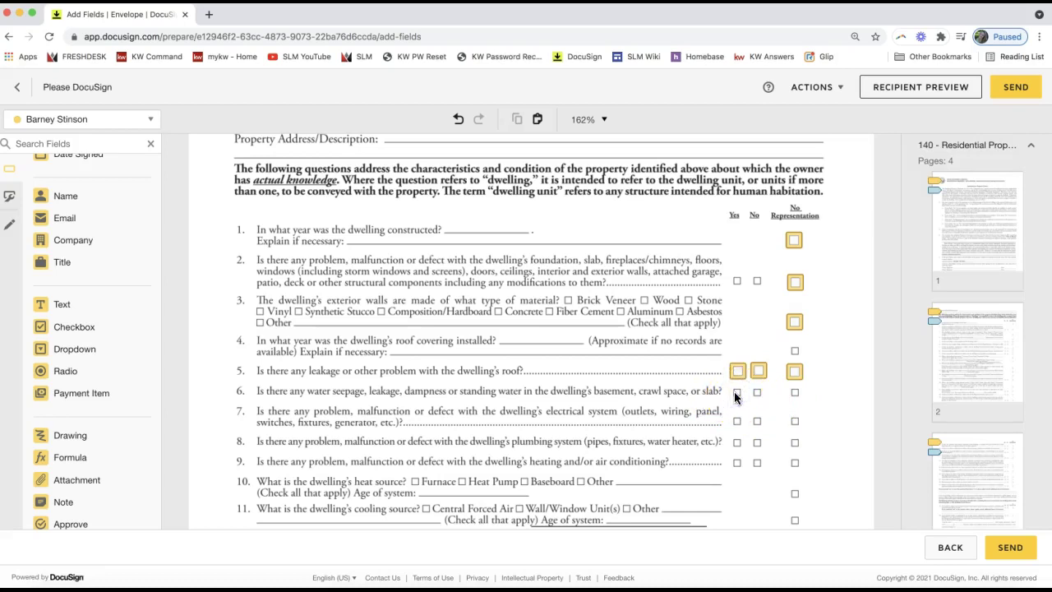
key(ctrl+v)
click(755, 390)
drag(755, 390, 743, 397)
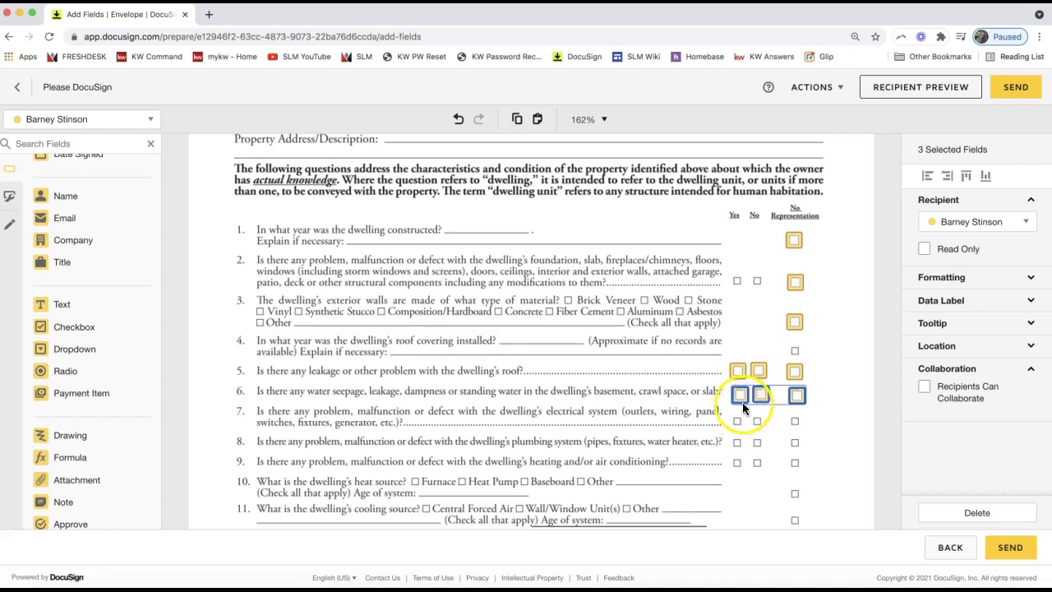
mouse_move(739, 394)
mouse_down()
mouse_move(751, 380)
mouse_move(740, 388)
mouse_up()
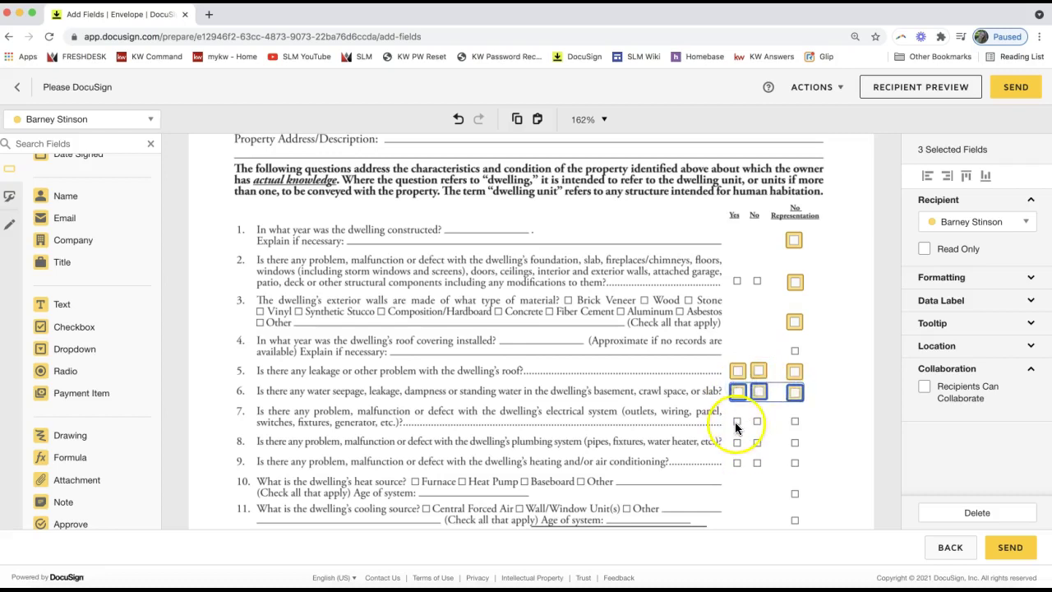
Paste further sets of the three copied checkbox fields and position them on the boxes of questions 7 and 8
click(735, 423)
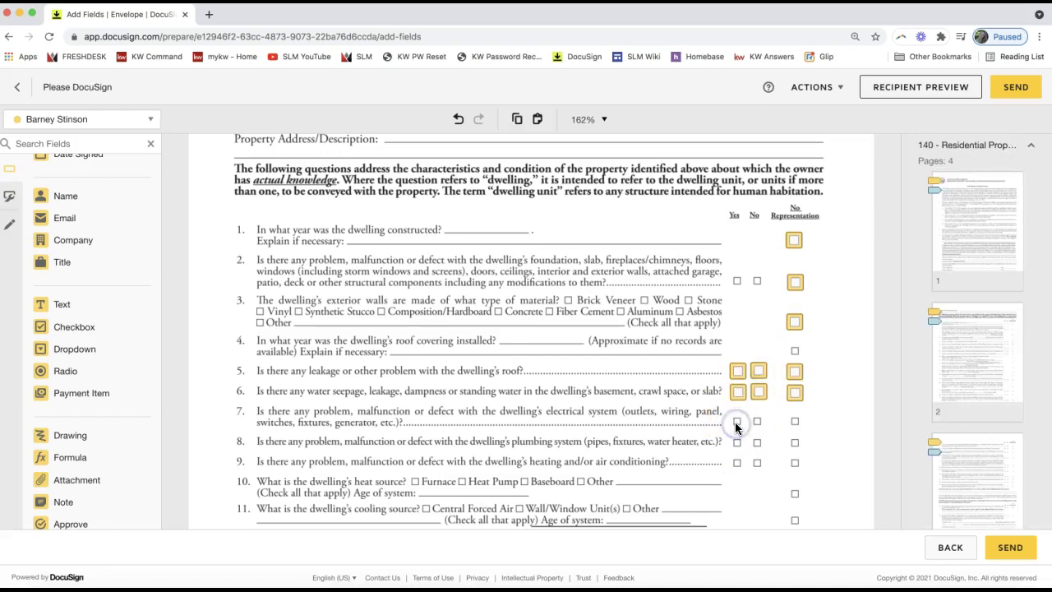
key(super+v)
drag(764, 398, 735, 421)
click(739, 440)
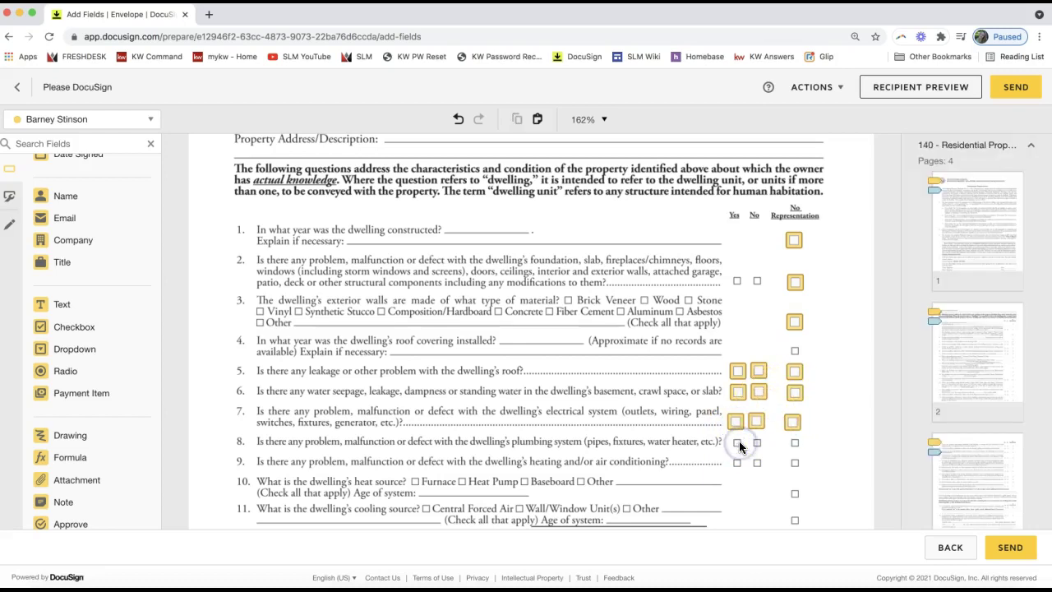
key(super+v)
drag(791, 410, 750, 442)
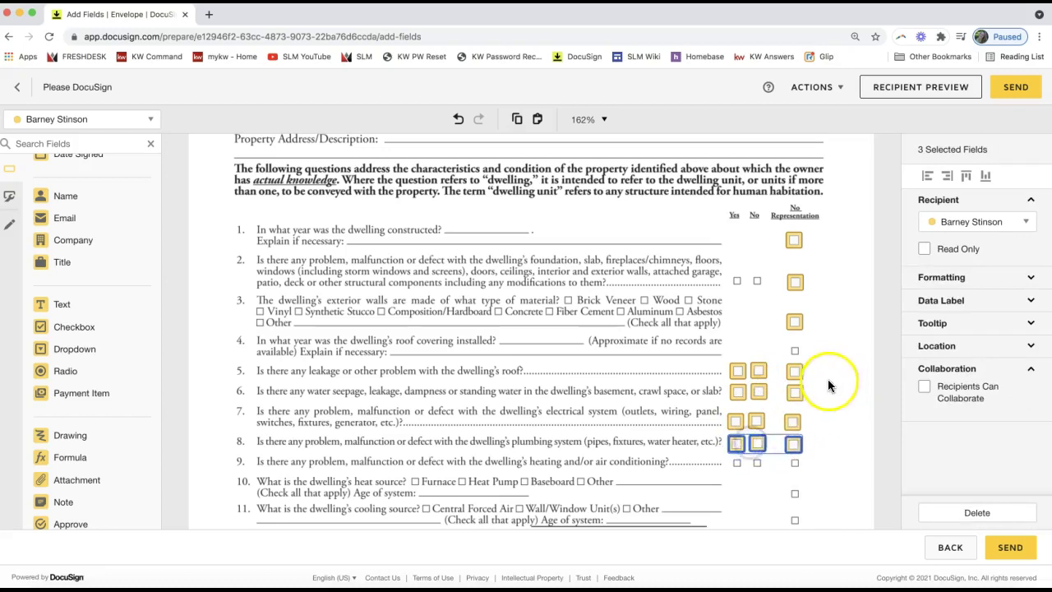
click(827, 381)
key(super+v)
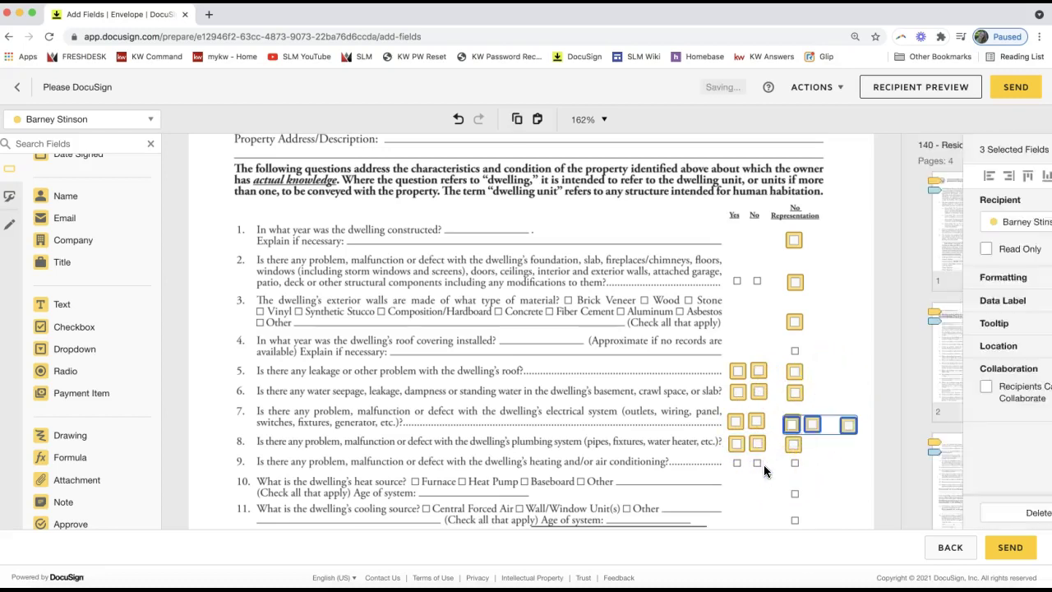
click(804, 433)
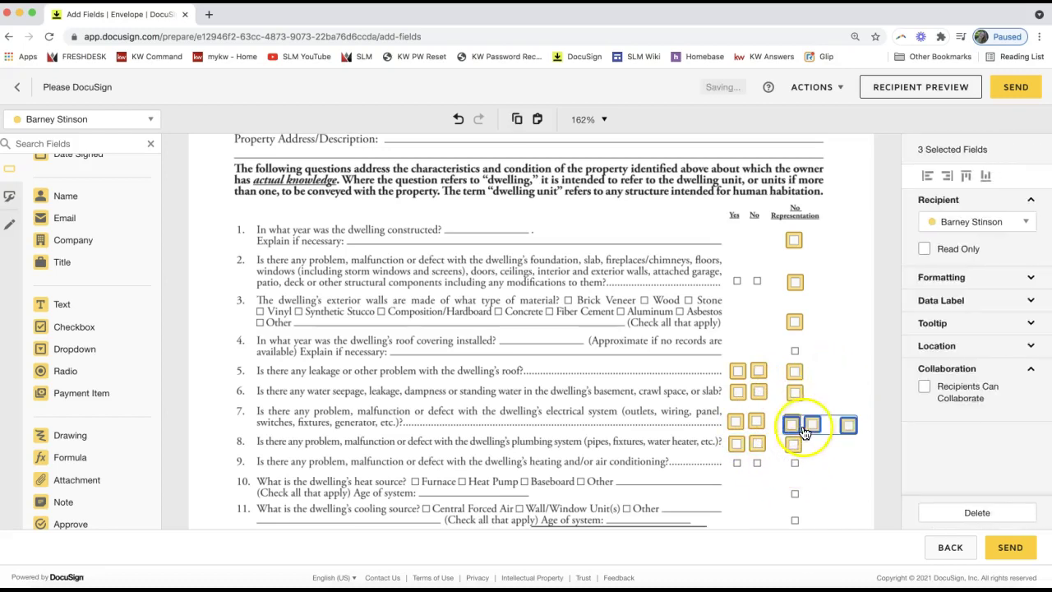
click(958, 515)
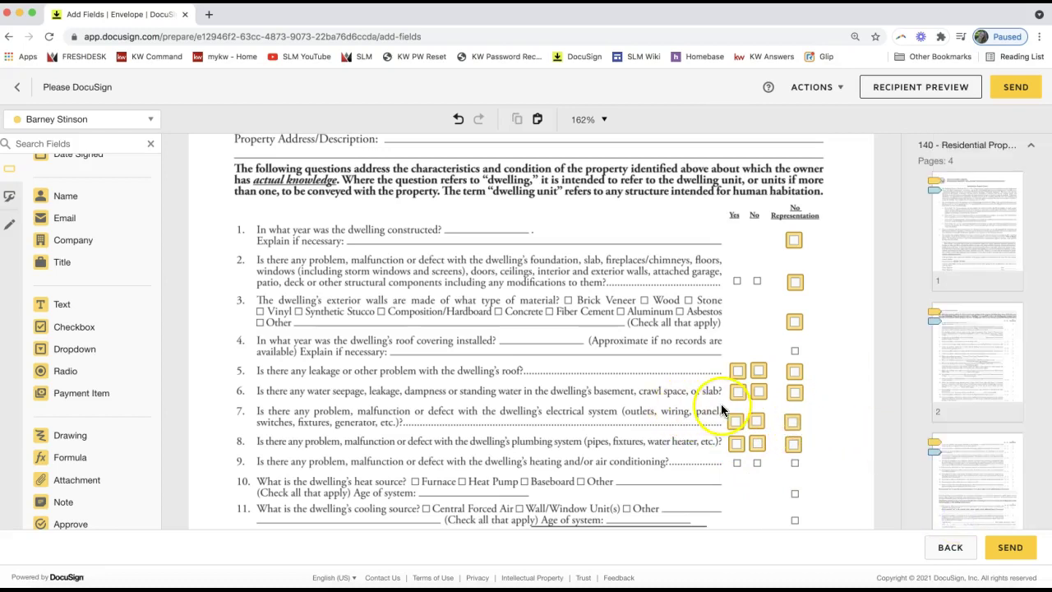
Adjust the No Representation checkbox fields of questions 7 and 8 individually so they line up with the printed boxes
drag(711, 354, 812, 467)
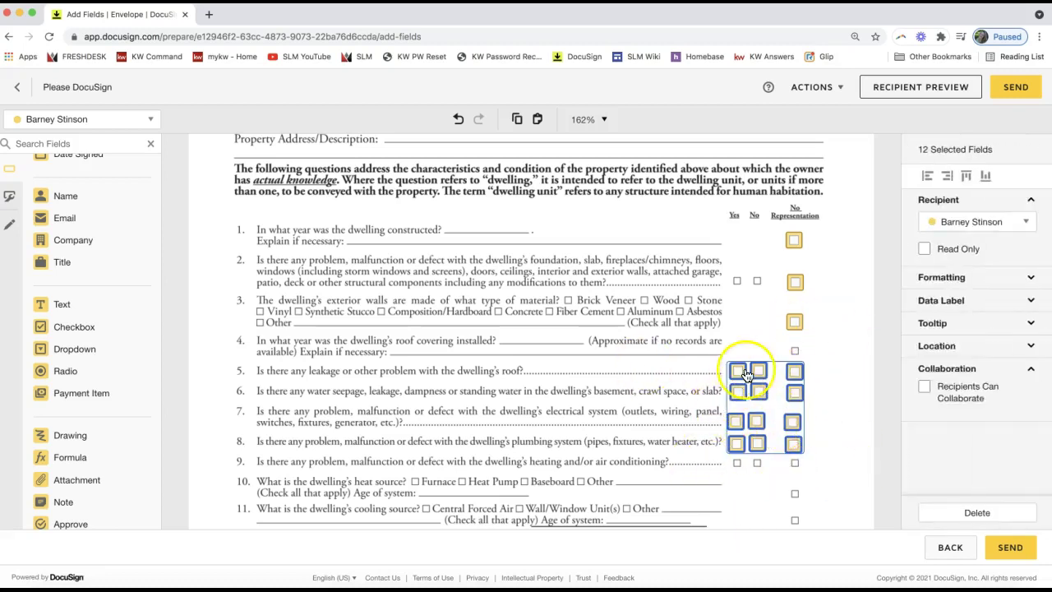
click(676, 384)
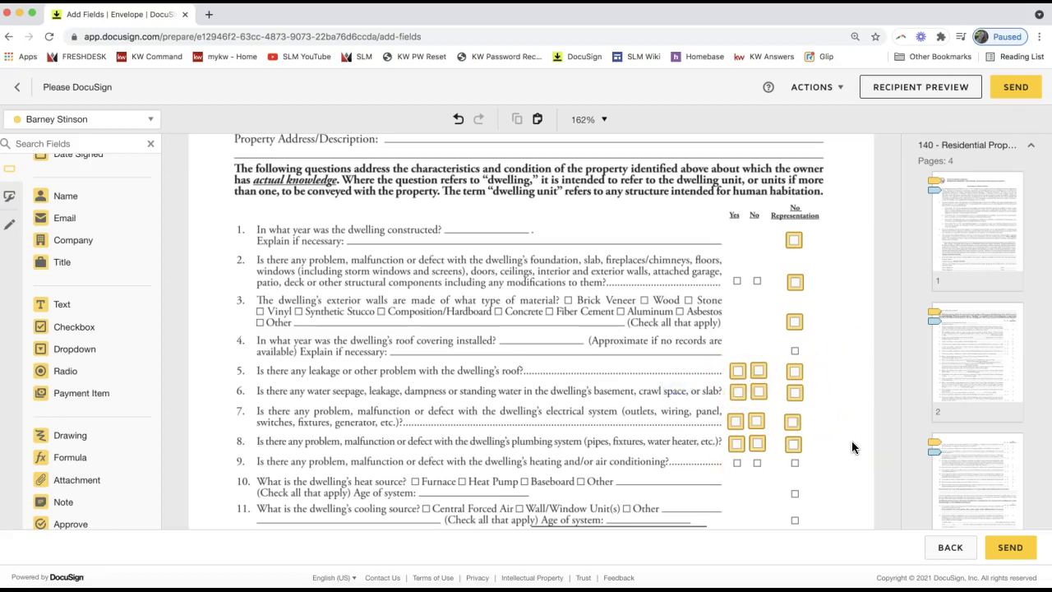
click(794, 446)
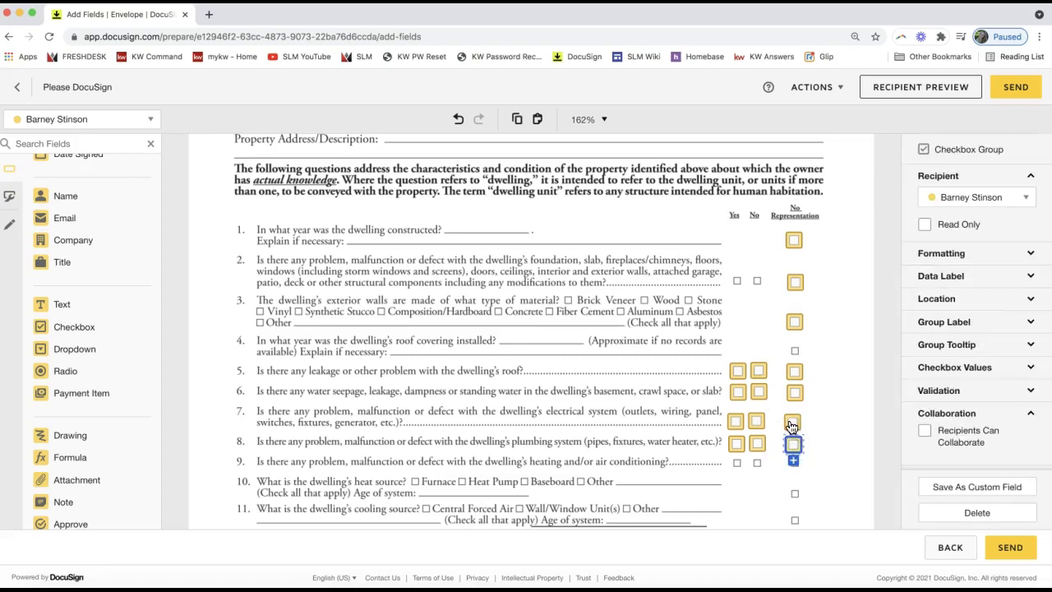
click(791, 423)
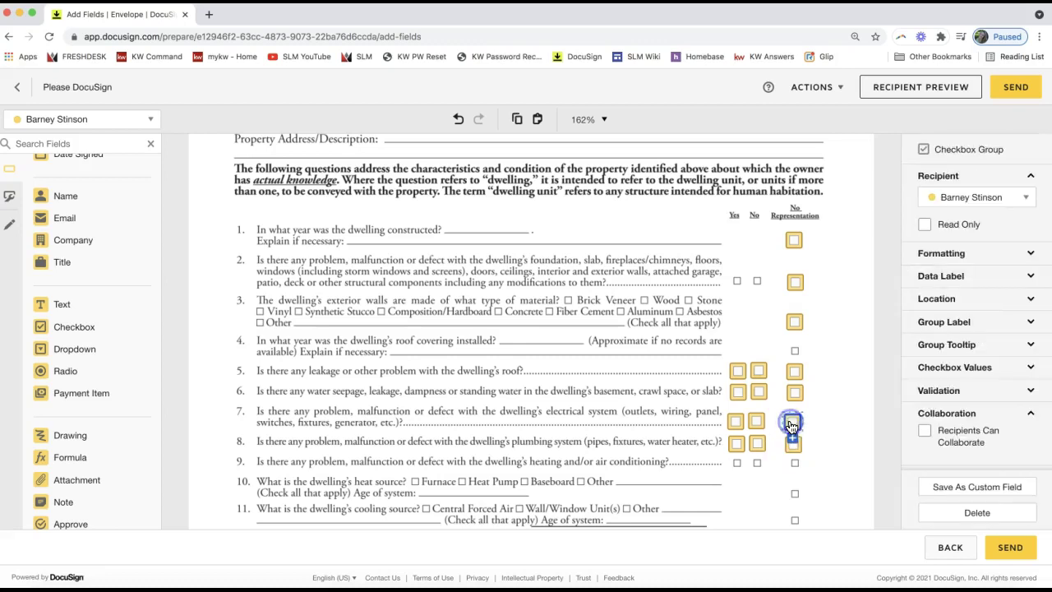
mouse_move(792, 424)
mouse_down()
mouse_move(804, 421)
mouse_move(794, 422)
mouse_move(796, 445)
mouse_up()
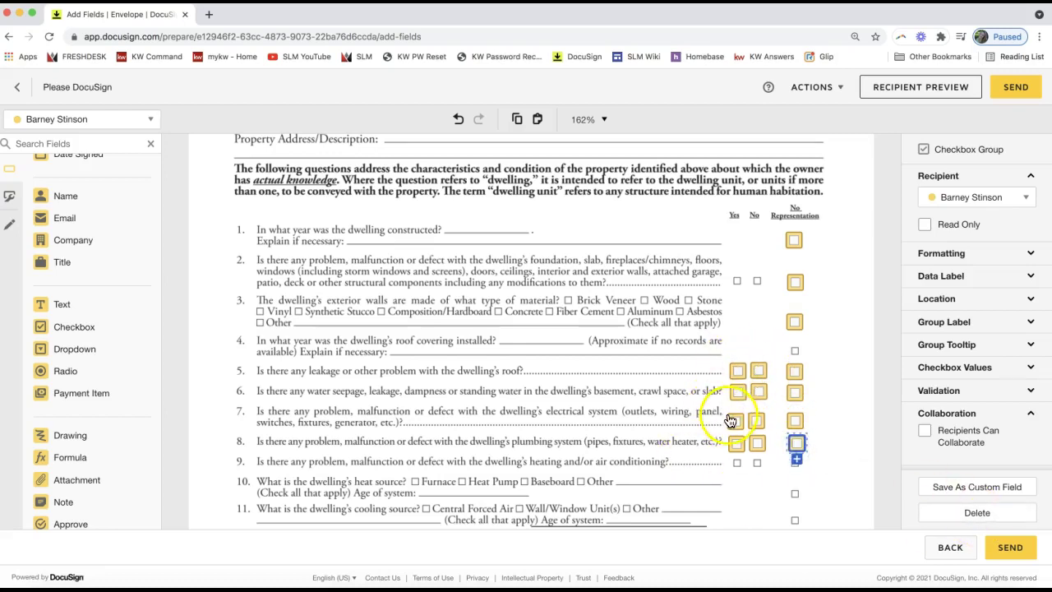
Select the six checkbox fields of questions 7 and 8 and shift them together onto the printed boxes
drag(796, 419, 819, 467)
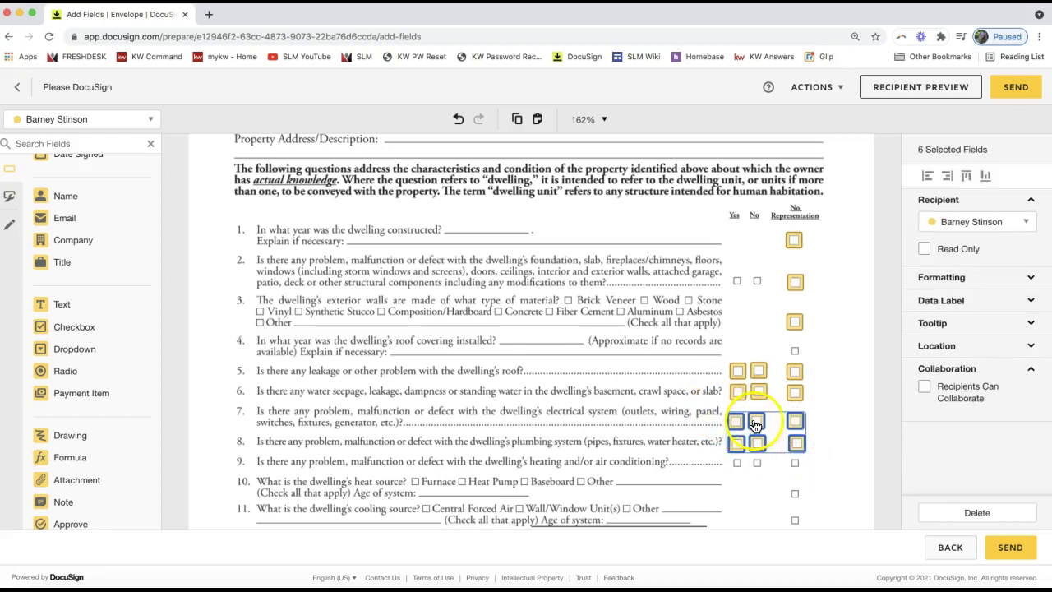
mouse_move(756, 423)
mouse_down()
mouse_move(762, 501)
mouse_move(762, 419)
mouse_up()
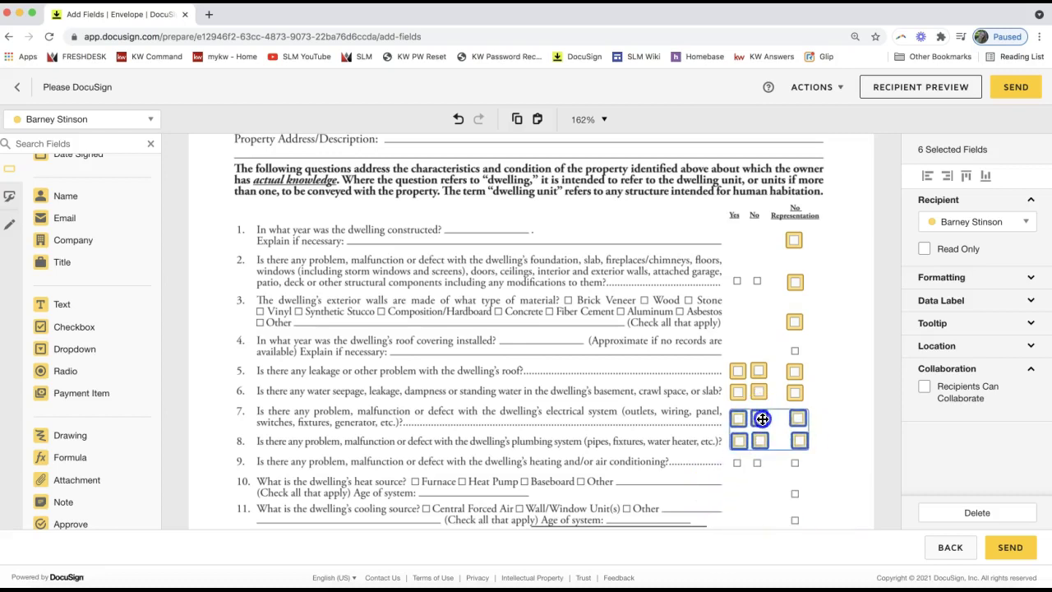
click(608, 394)
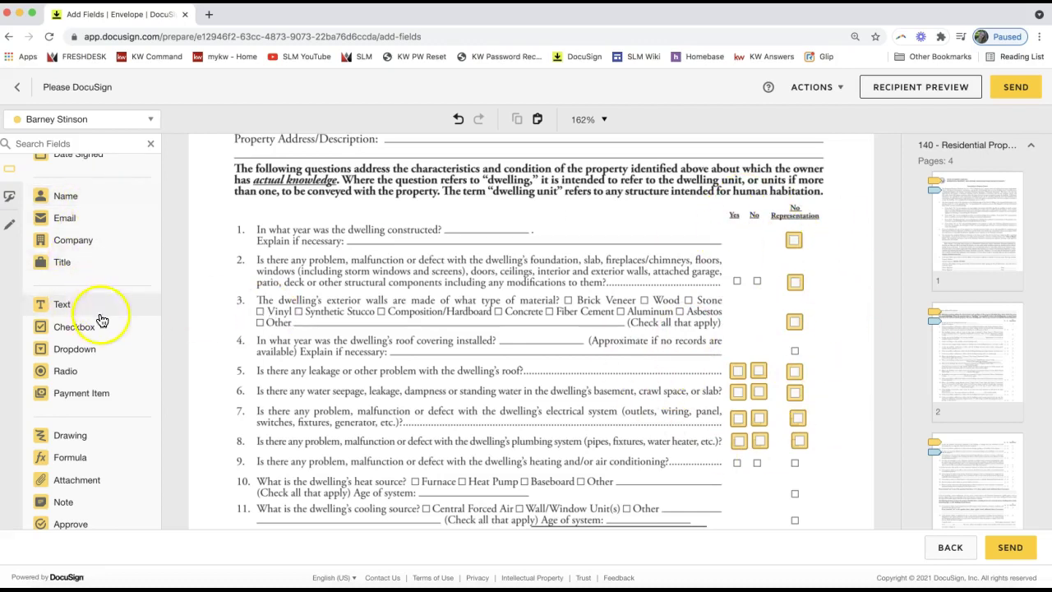
scroll(99, 320, up, 3)
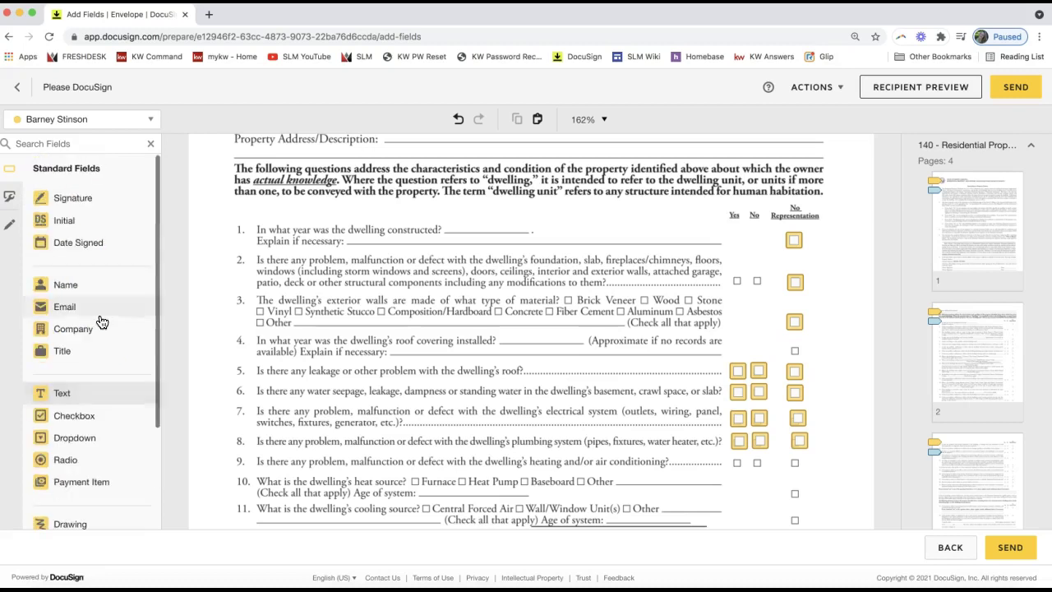
click(67, 397)
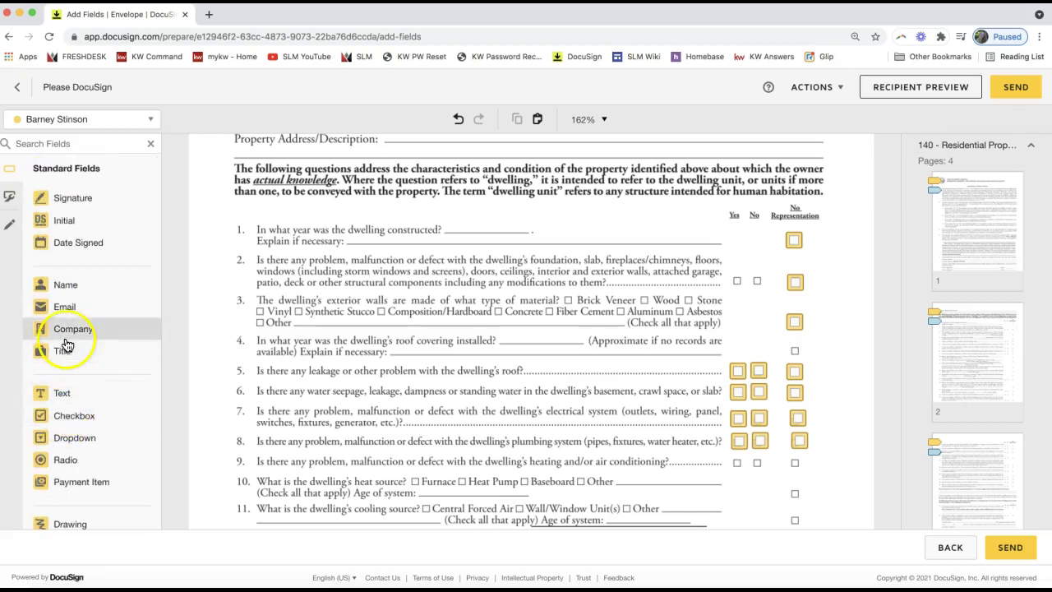
click(48, 125)
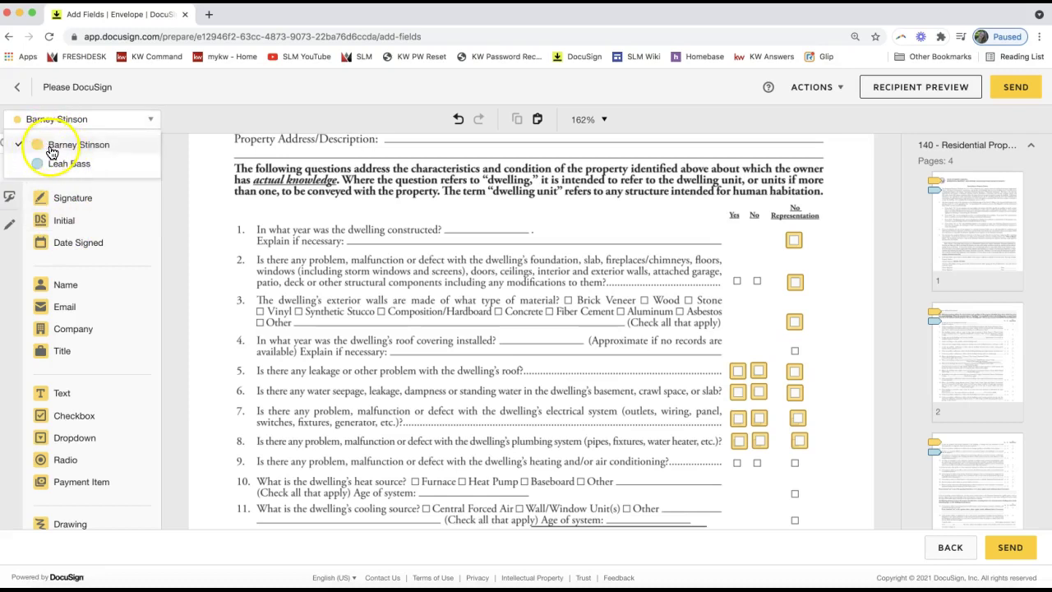
click(70, 167)
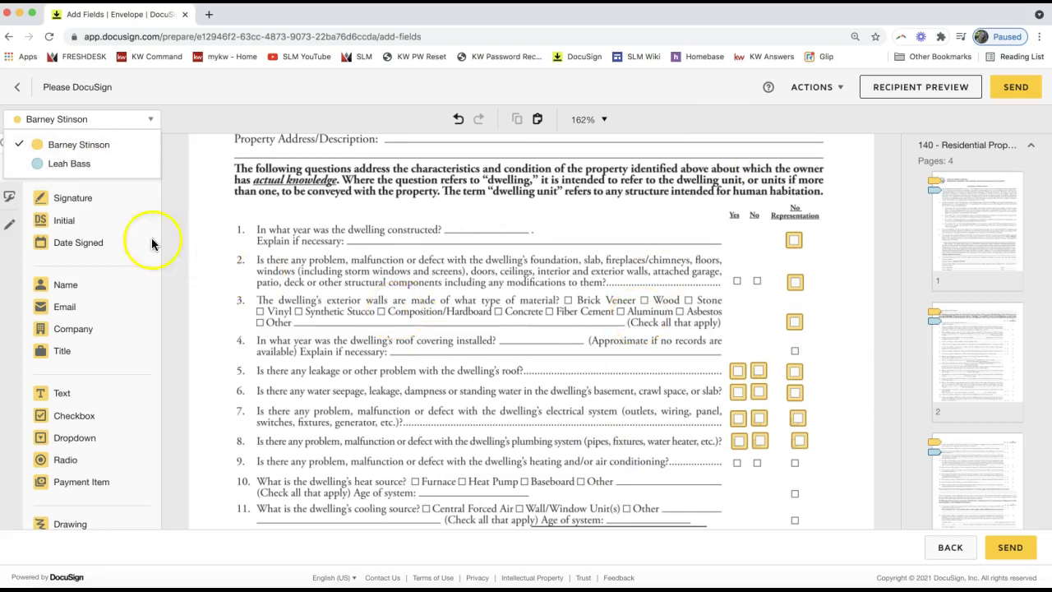
click(495, 356)
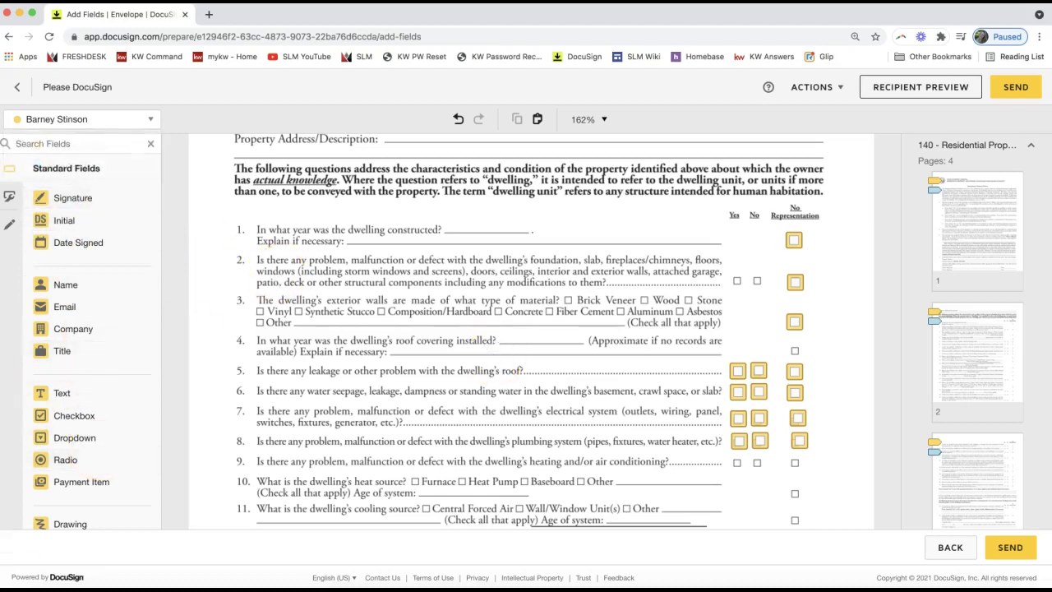
Place a Text field on question 4's "Explain if necessary" line and widen it to the end of the line
click(64, 394)
drag(63, 394, 384, 345)
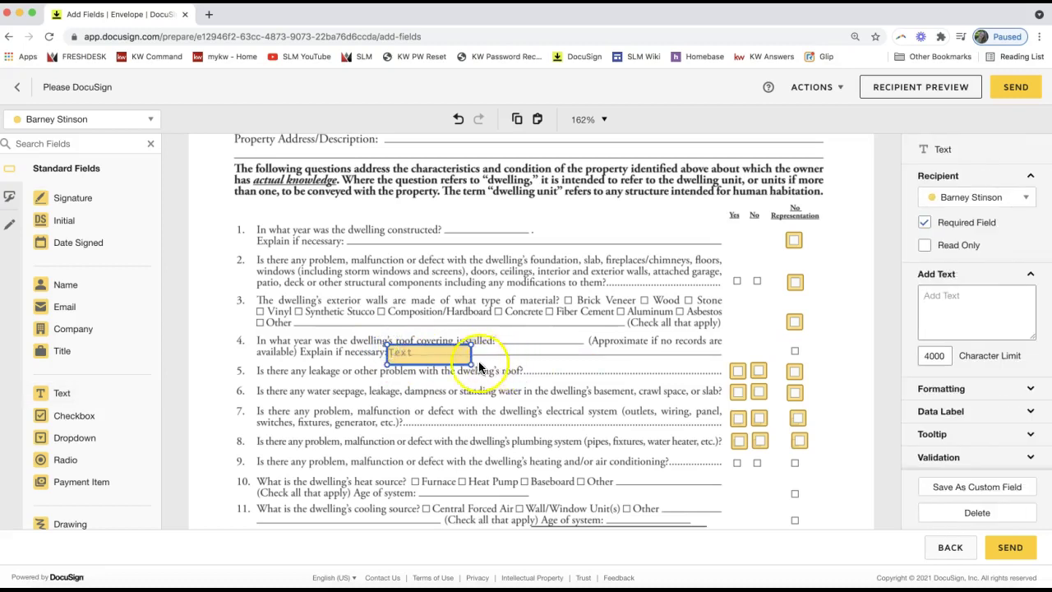
drag(470, 363, 723, 362)
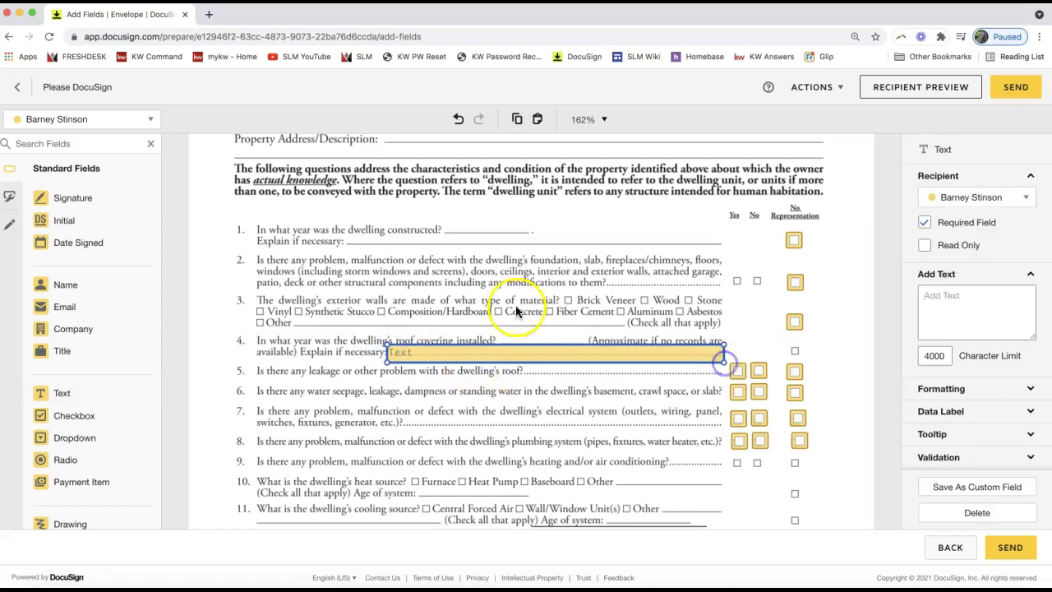
click(22, 123)
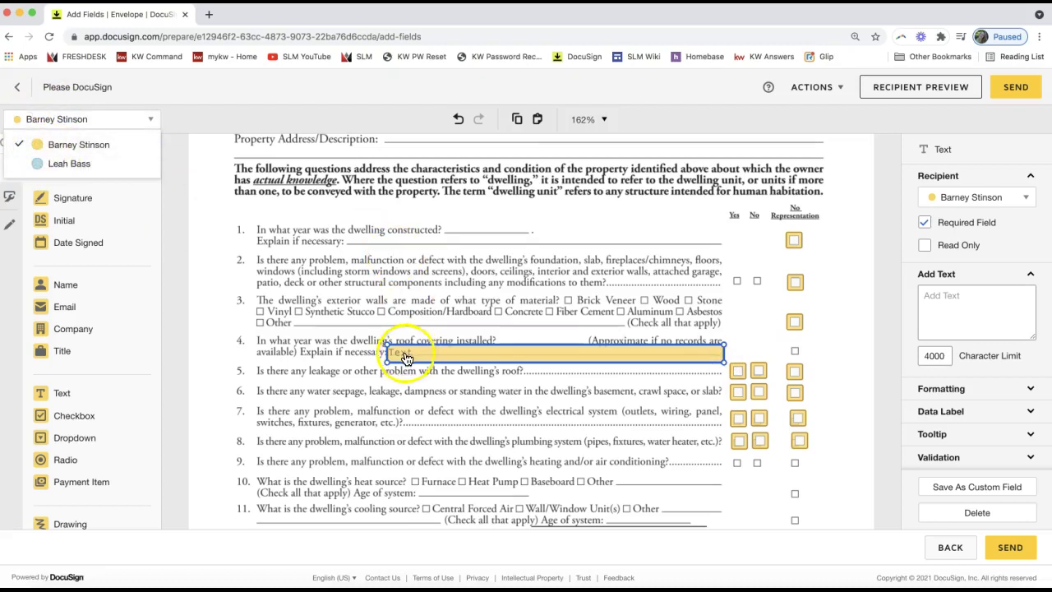
drag(397, 362, 425, 364)
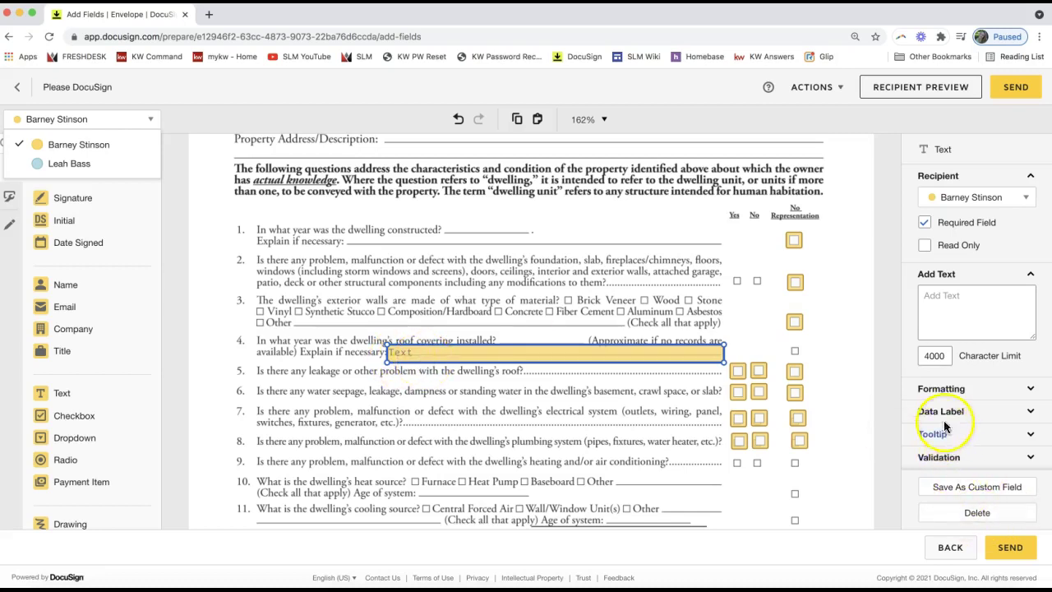
scroll(945, 415, down, 1)
scroll(945, 435, down, 1)
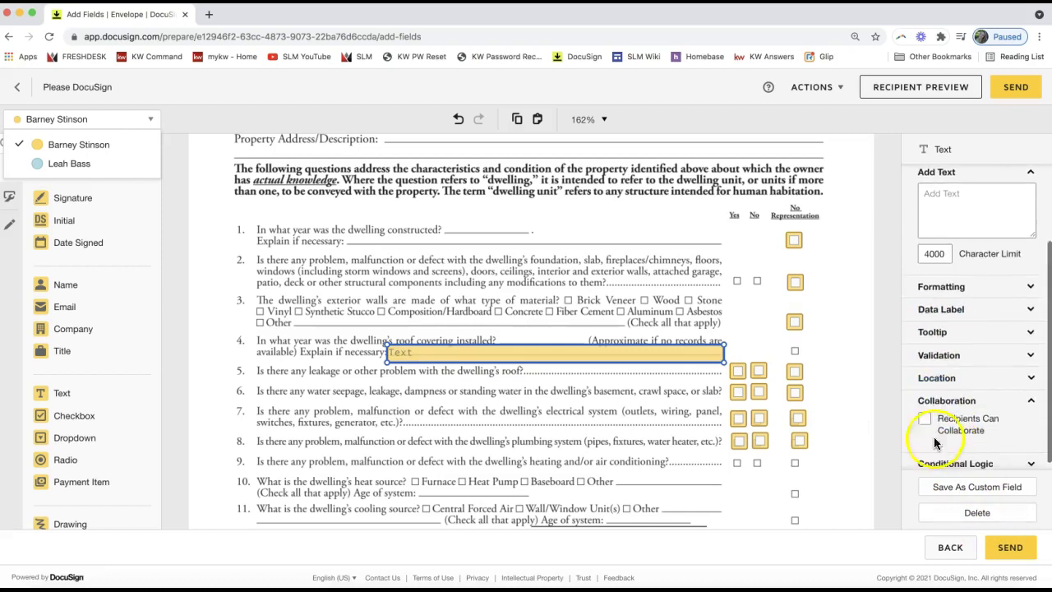
click(946, 366)
click(943, 361)
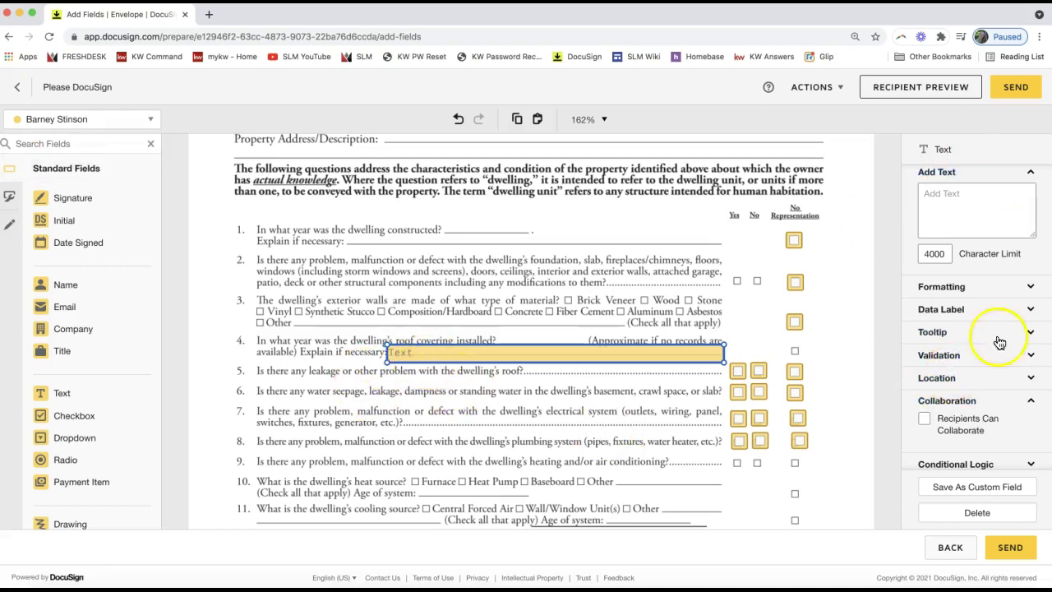
click(464, 330)
click(737, 371)
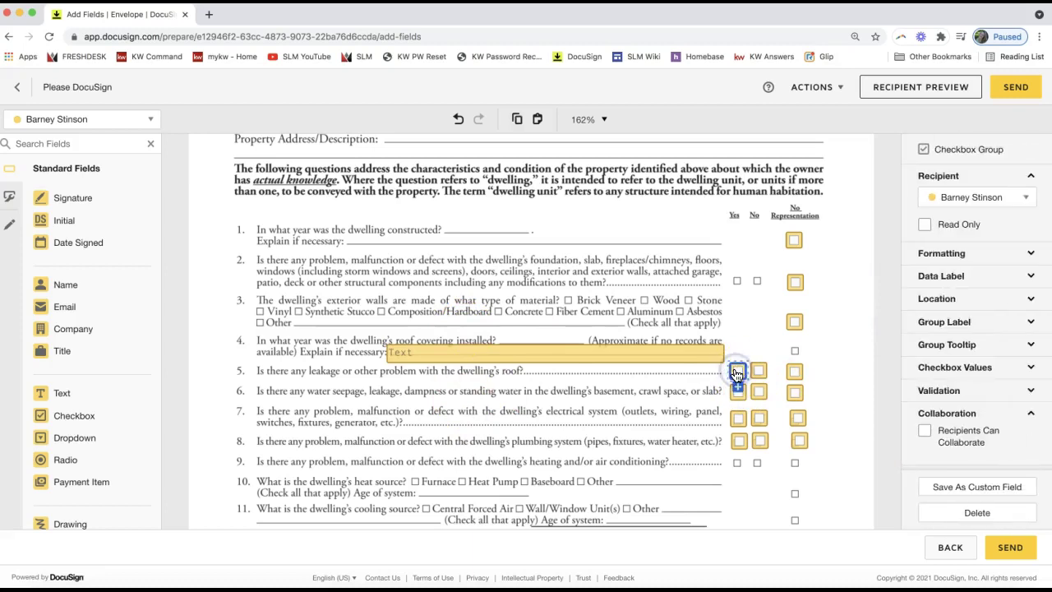
Enable Recipients Can Collaborate for question 4's text field
click(566, 352)
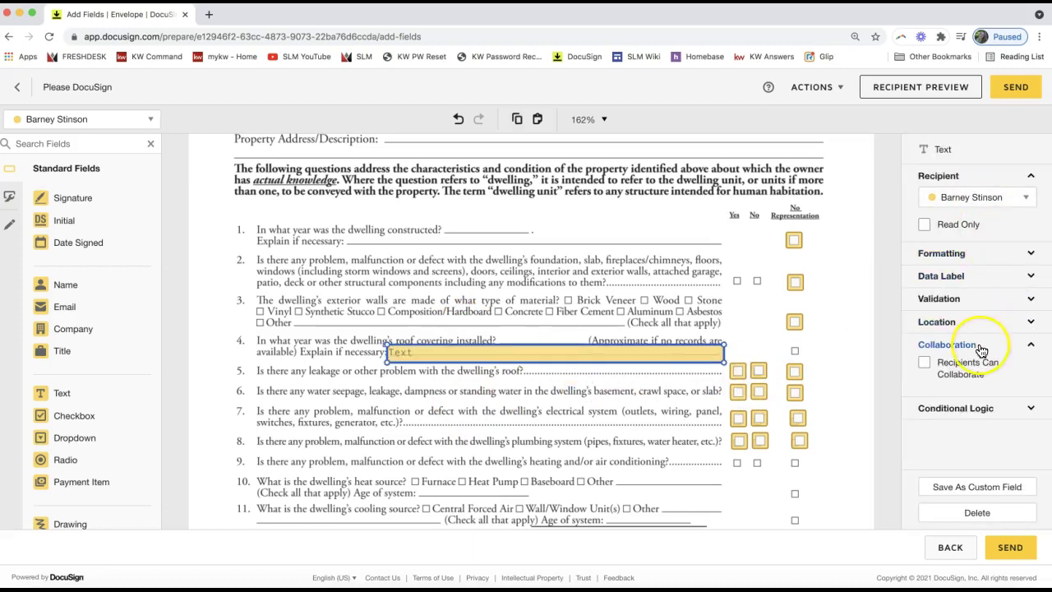
click(956, 394)
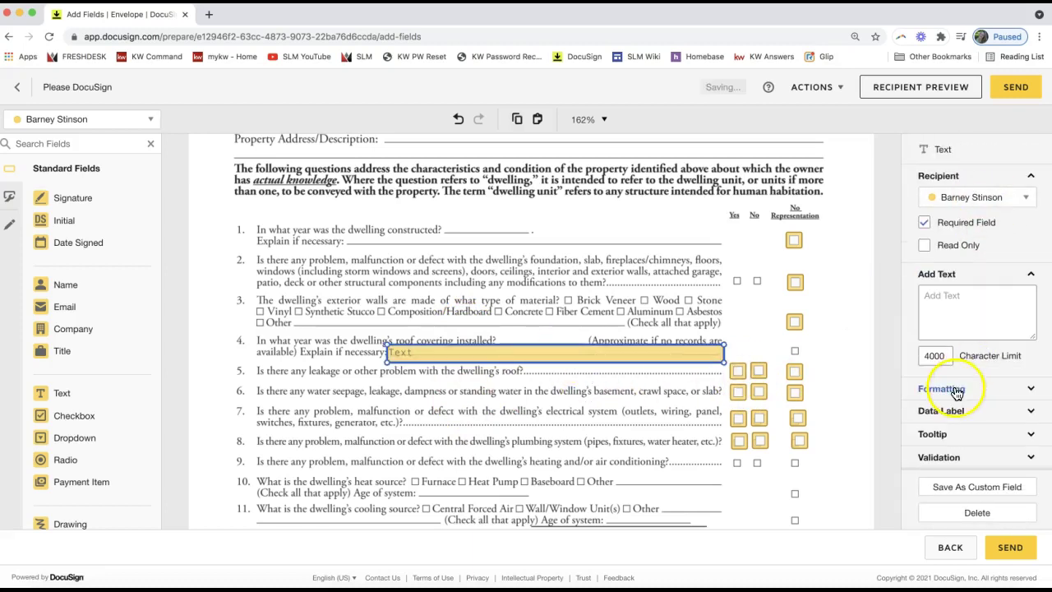
scroll(969, 394, down, 3)
click(945, 396)
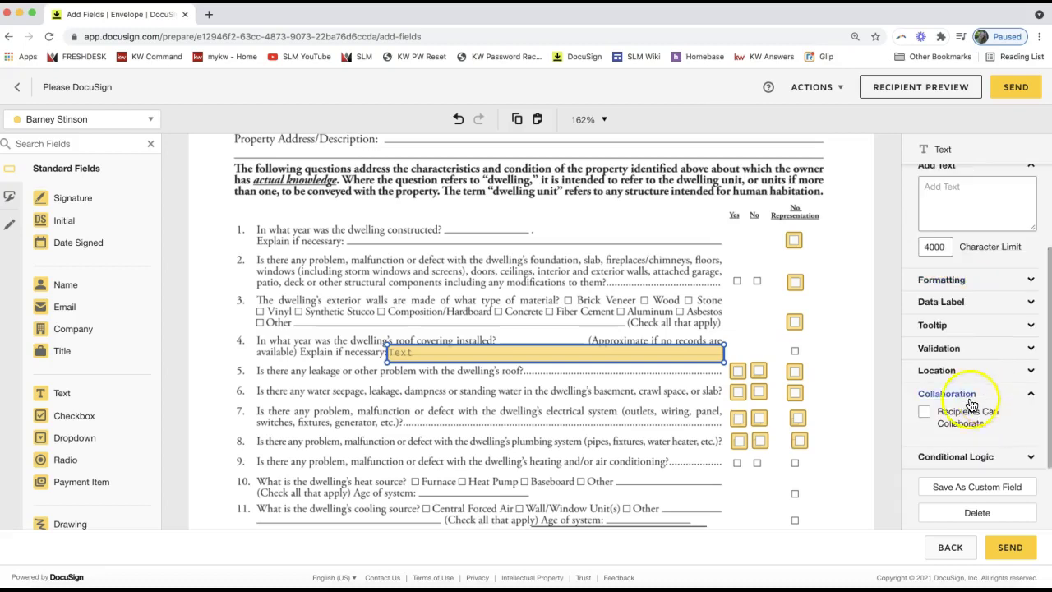
click(925, 417)
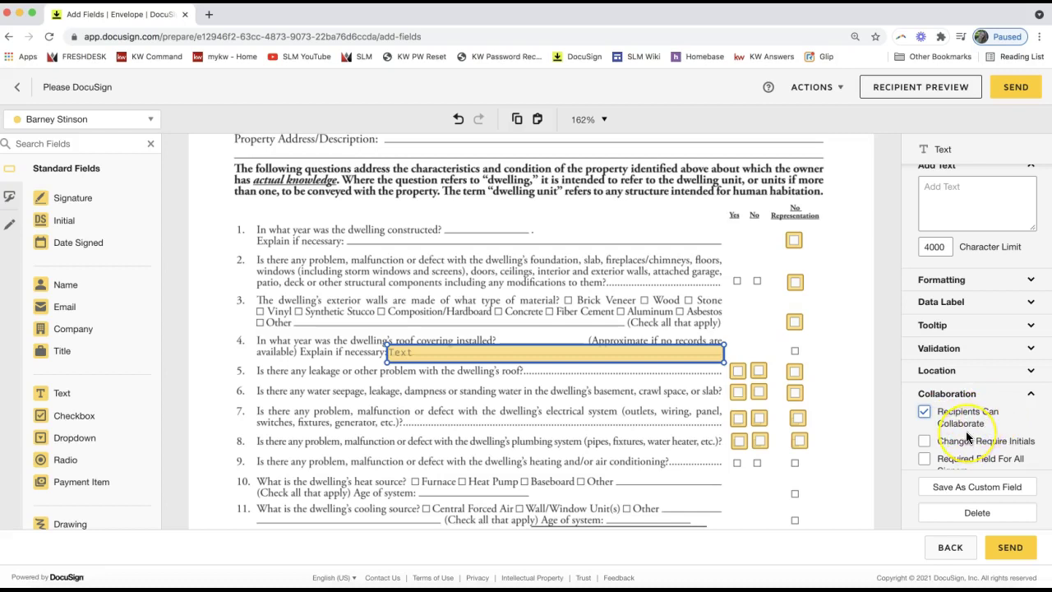
Select all placed fields from question 1 through question 8 together and enable Recipients Can Collaborate for them
click(852, 376)
drag(698, 189, 833, 497)
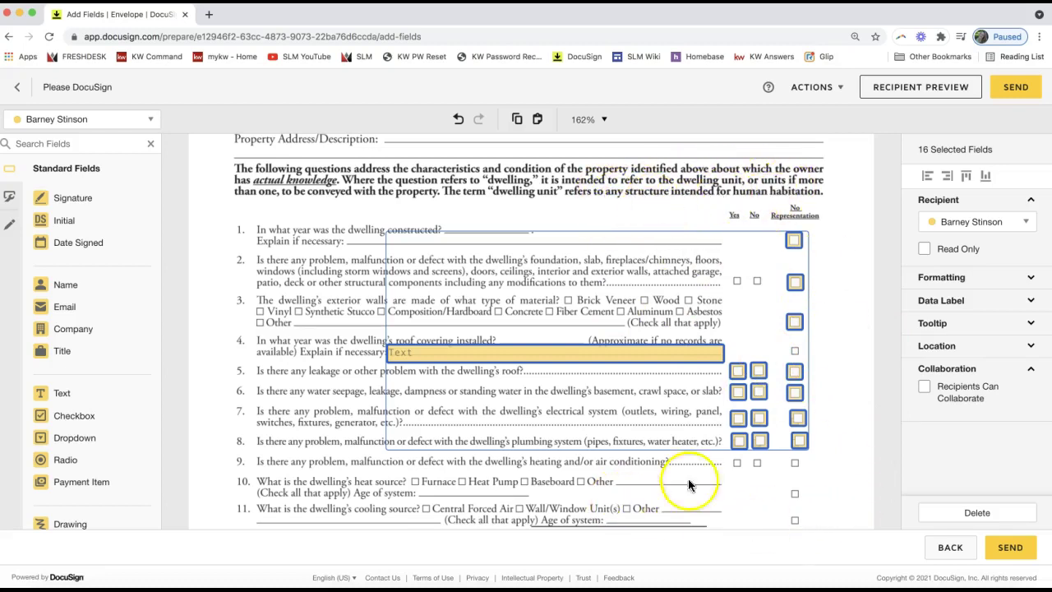
click(923, 391)
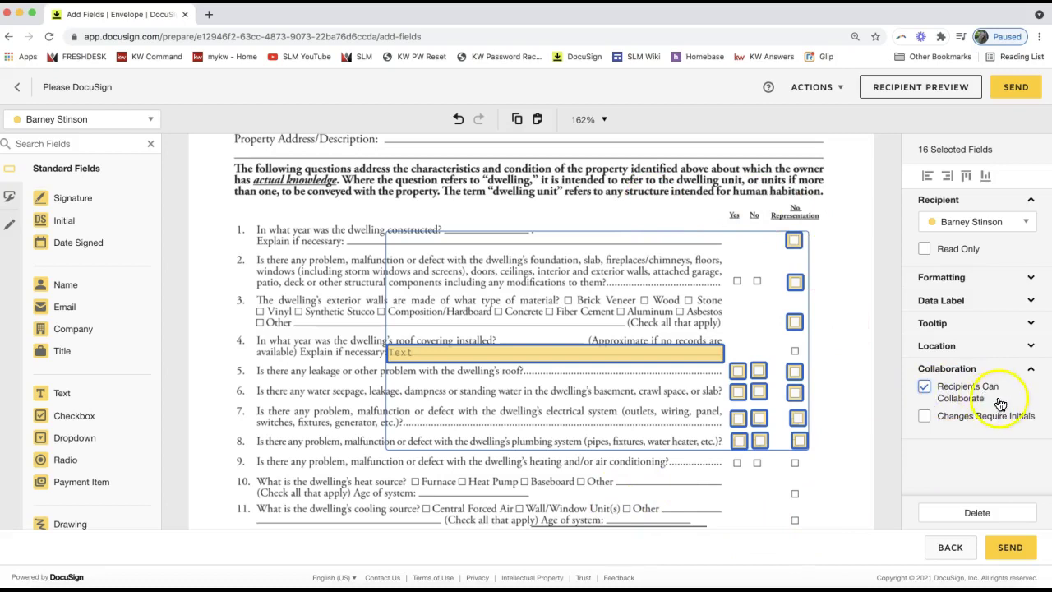
Check the collaboration setting of the six checkbox fields on questions 7 and 8
click(852, 456)
drag(845, 455, 729, 408)
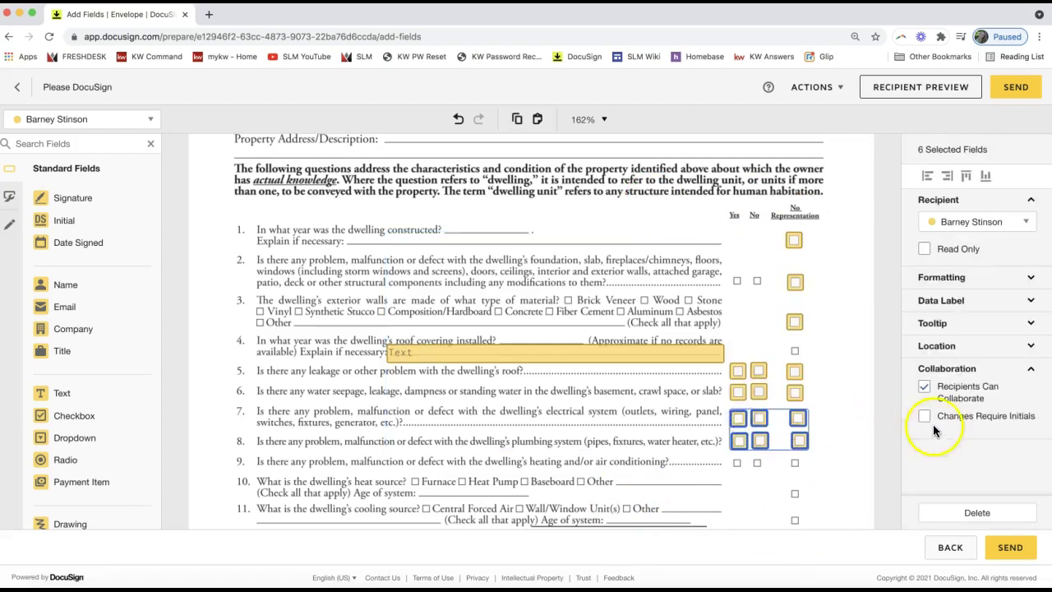
click(840, 451)
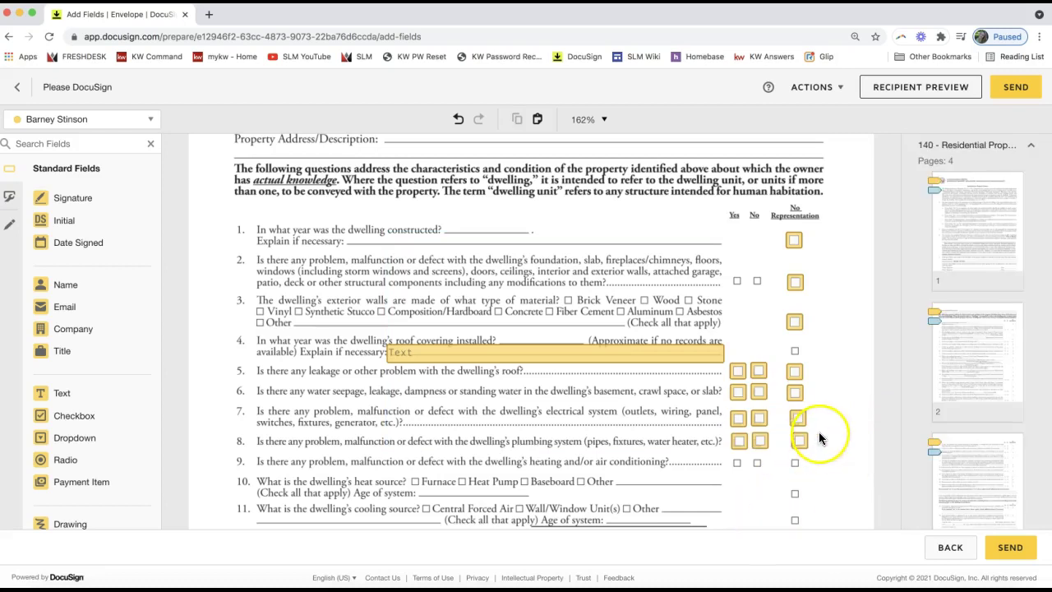
Examine the form version's owner initial and date fields on page 4 and the PDF version's signature and initials lines
scroll(818, 431, down, 10)
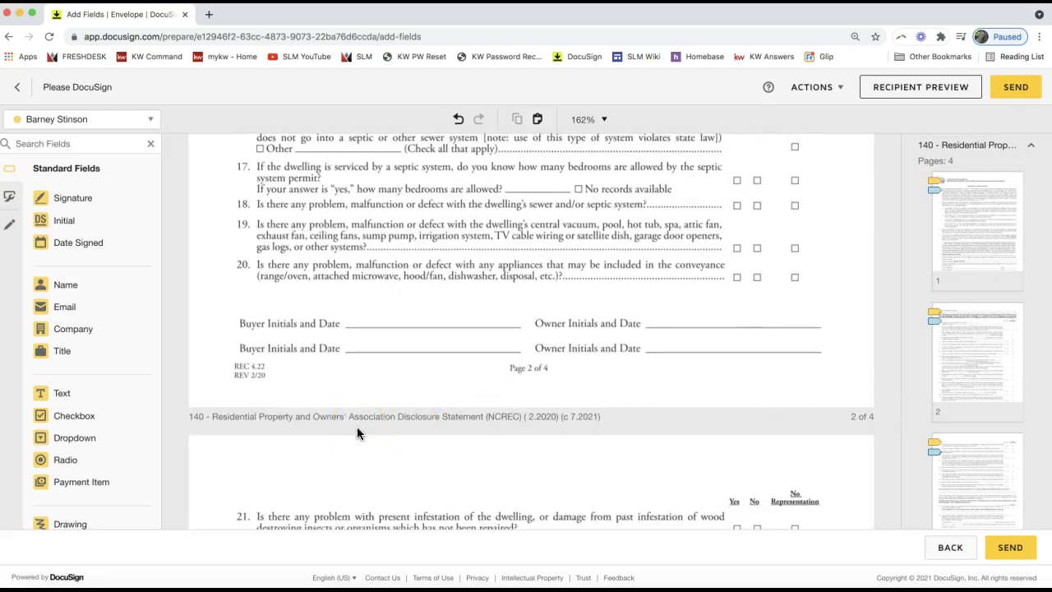
scroll(357, 433, up, 3)
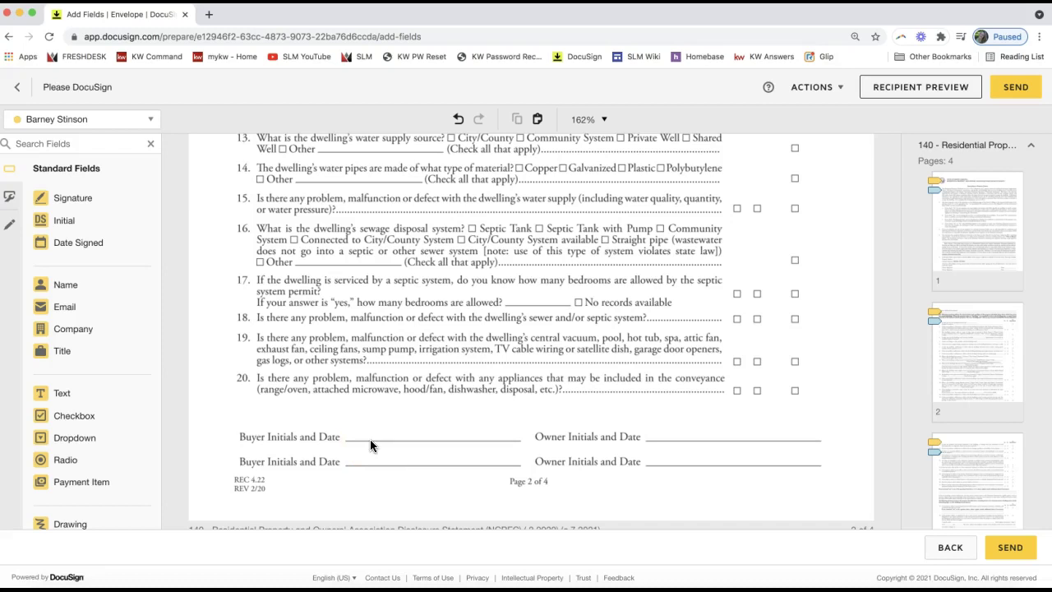
scroll(369, 444, up, 10)
scroll(369, 445, up, 10)
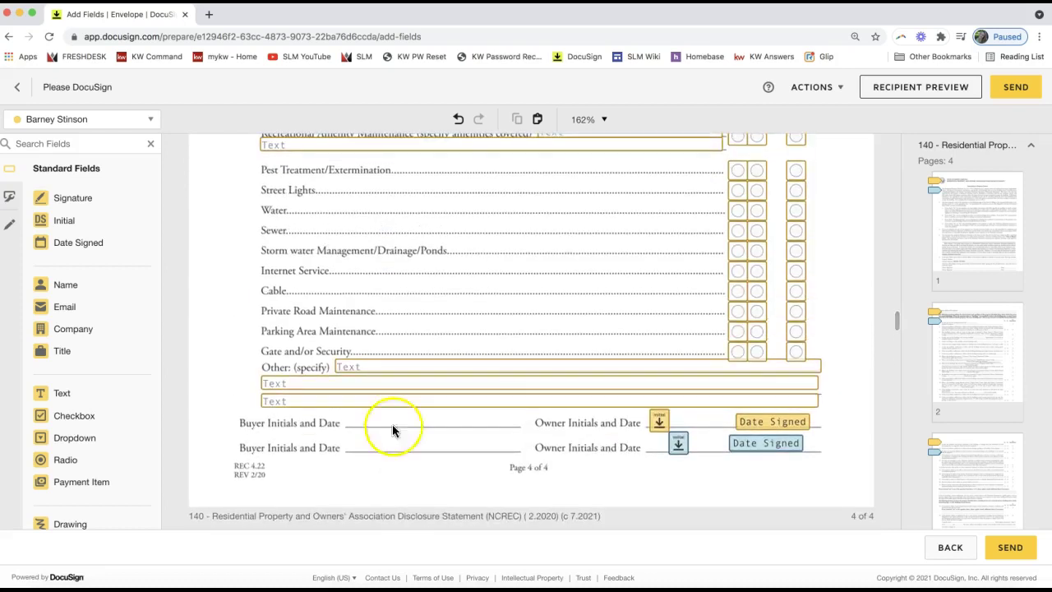
click(659, 425)
click(616, 369)
click(659, 424)
click(647, 424)
scroll(532, 441, up, 20)
scroll(532, 441, down, 10)
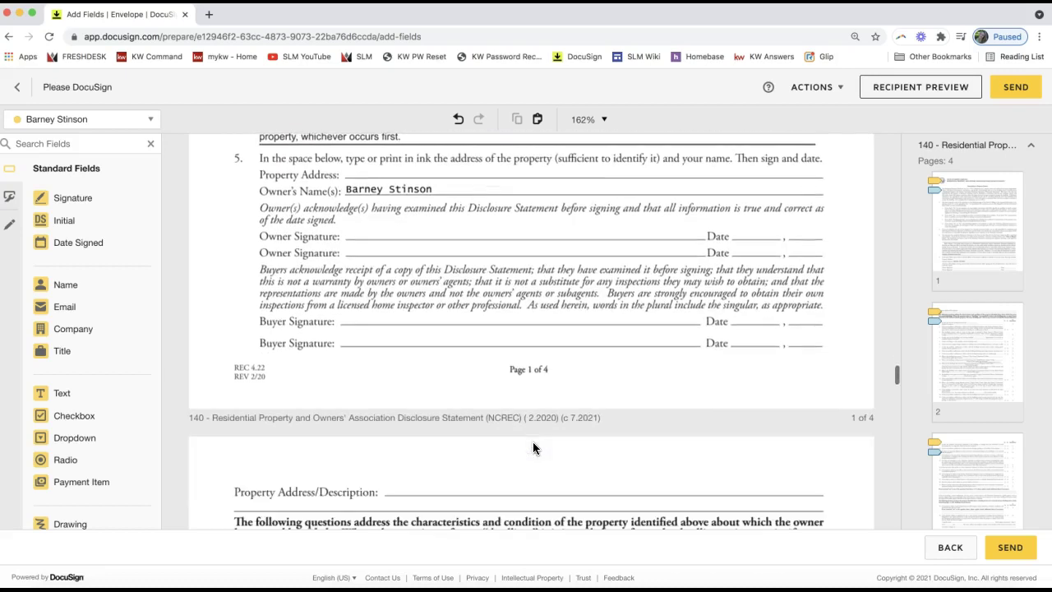
scroll(532, 447, down, 2)
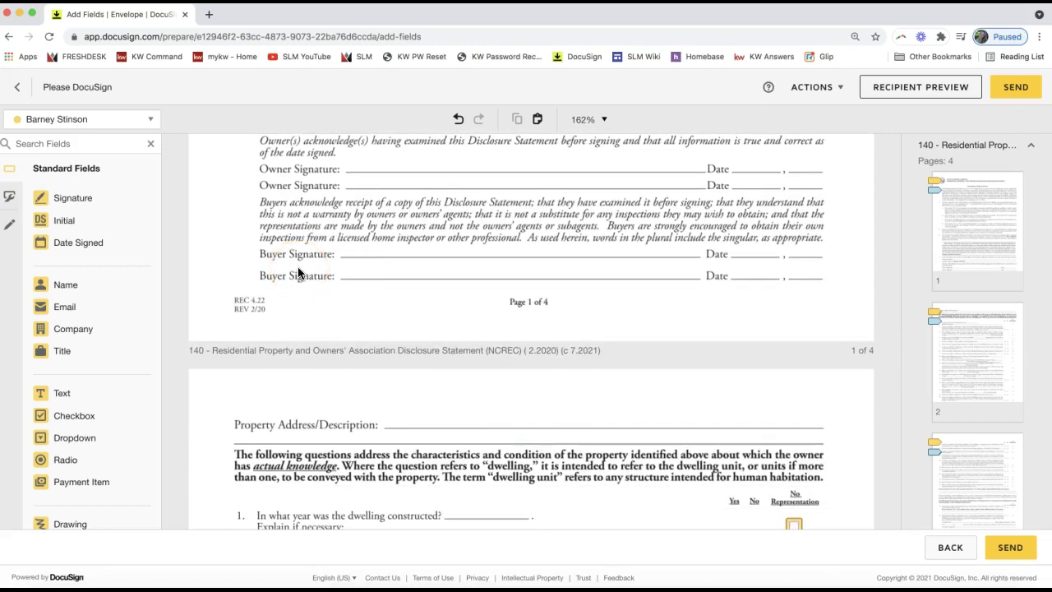
Place an Initial field for the first recipient on the upper Buyer Initials and Date line of page 2
scroll(299, 273, down, 10)
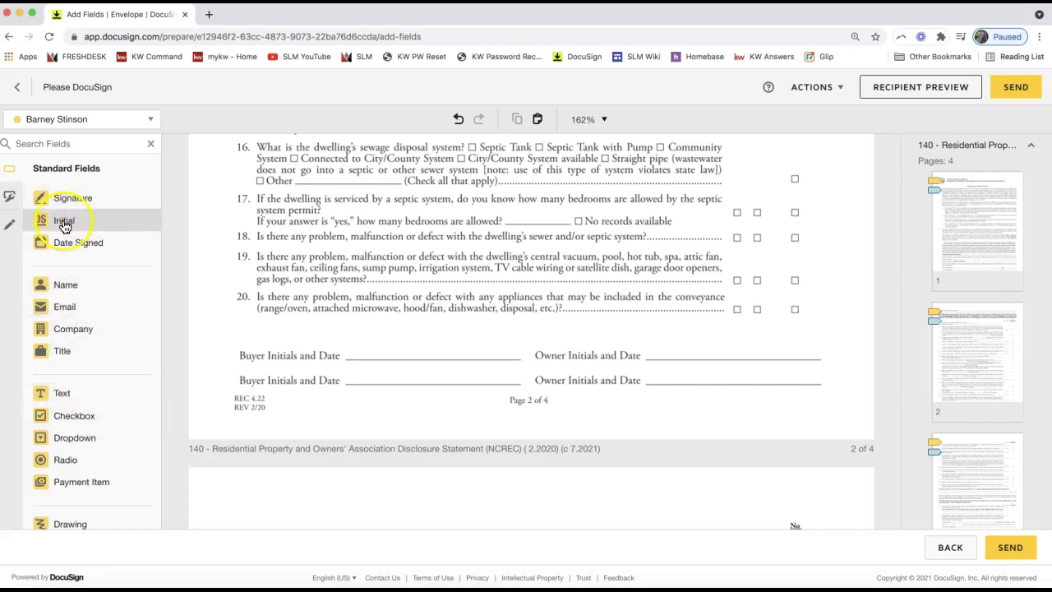
drag(94, 232, 351, 329)
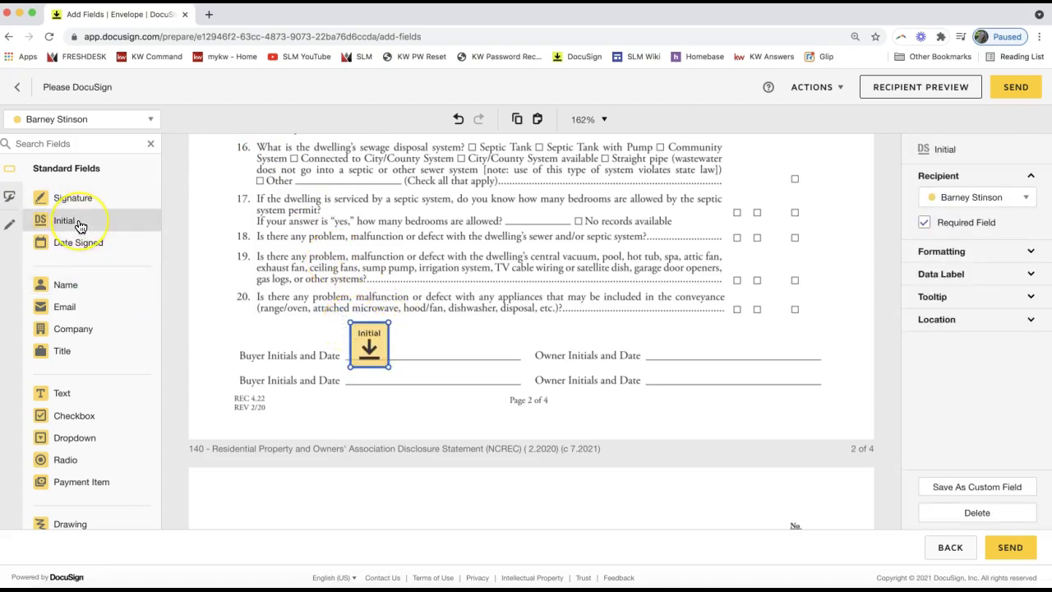
drag(81, 228, 83, 231)
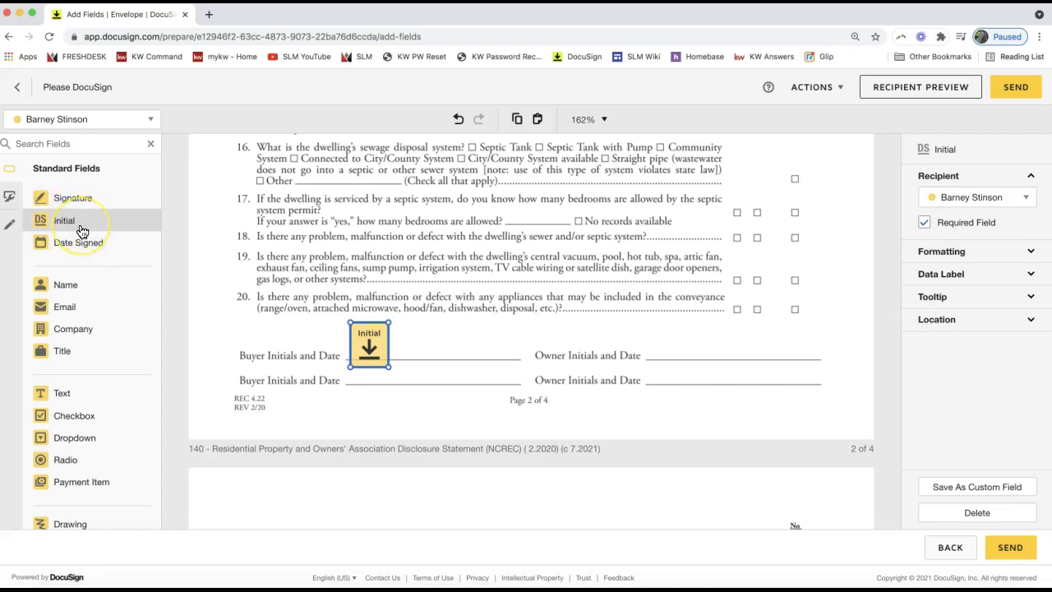
click(56, 222)
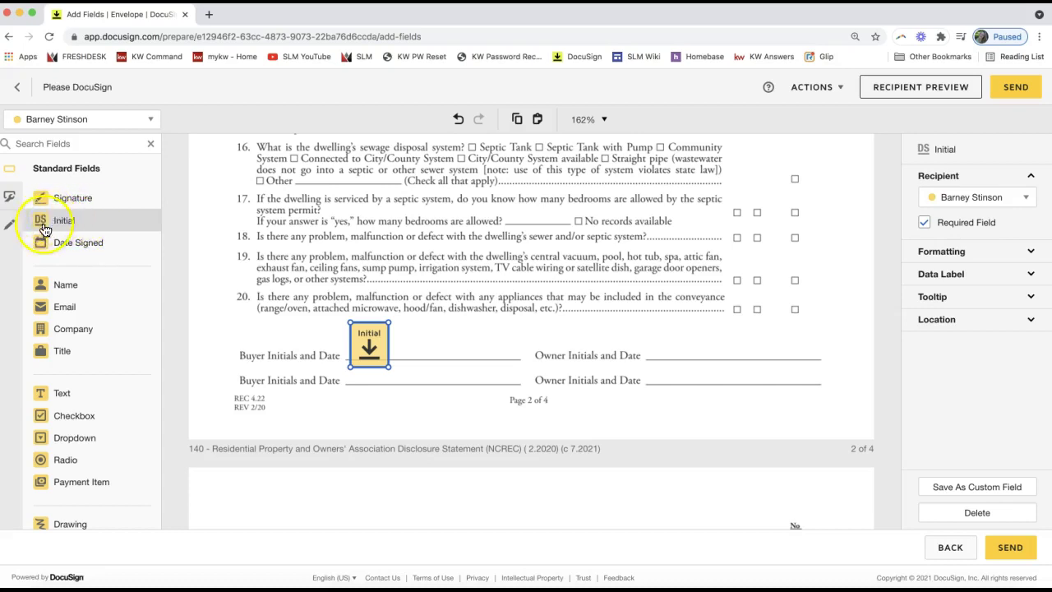
Switch to the second recipient, place their Initial field on page 2's lower Buyer Initials line, and align both initial fields
click(41, 125)
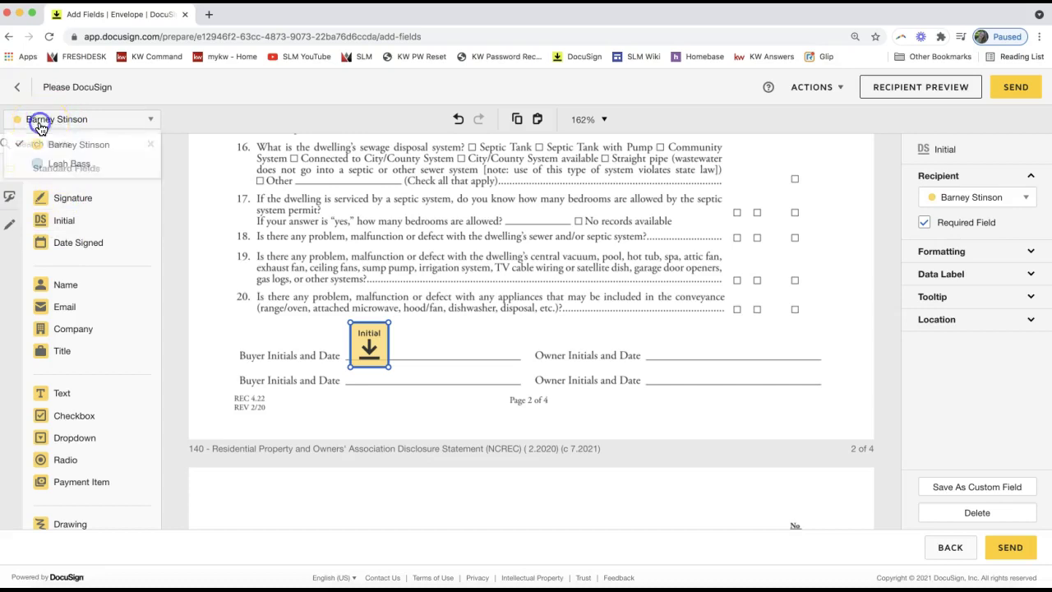
click(70, 166)
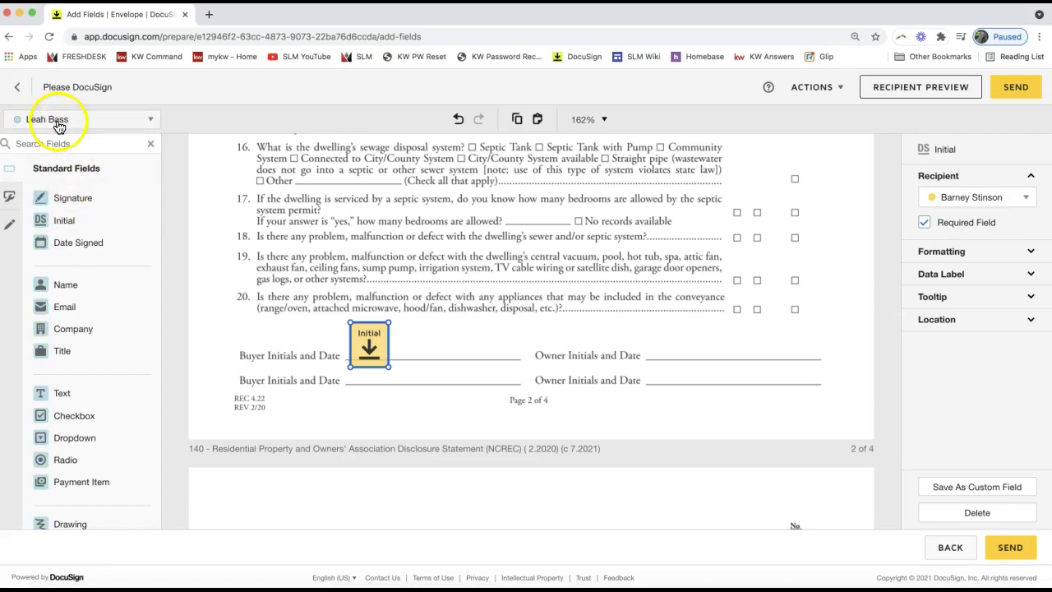
drag(66, 224, 368, 343)
drag(375, 409, 367, 384)
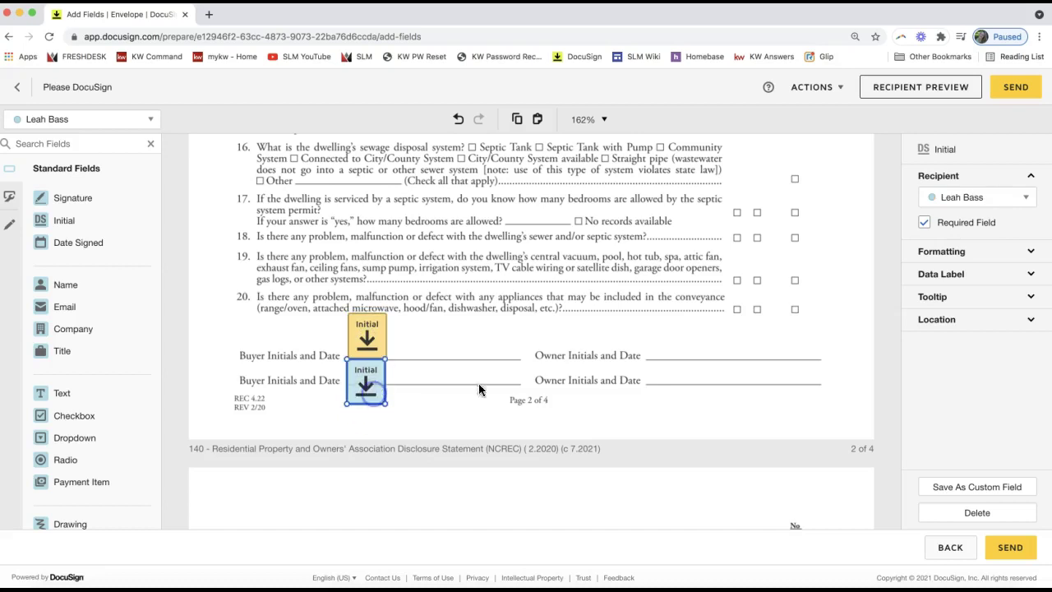
click(432, 336)
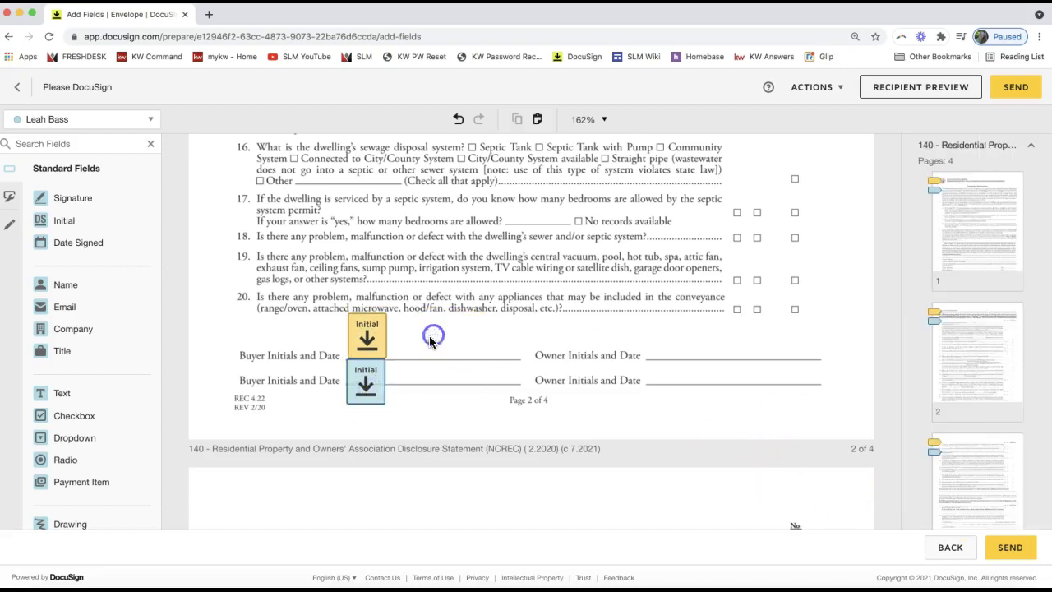
click(367, 378)
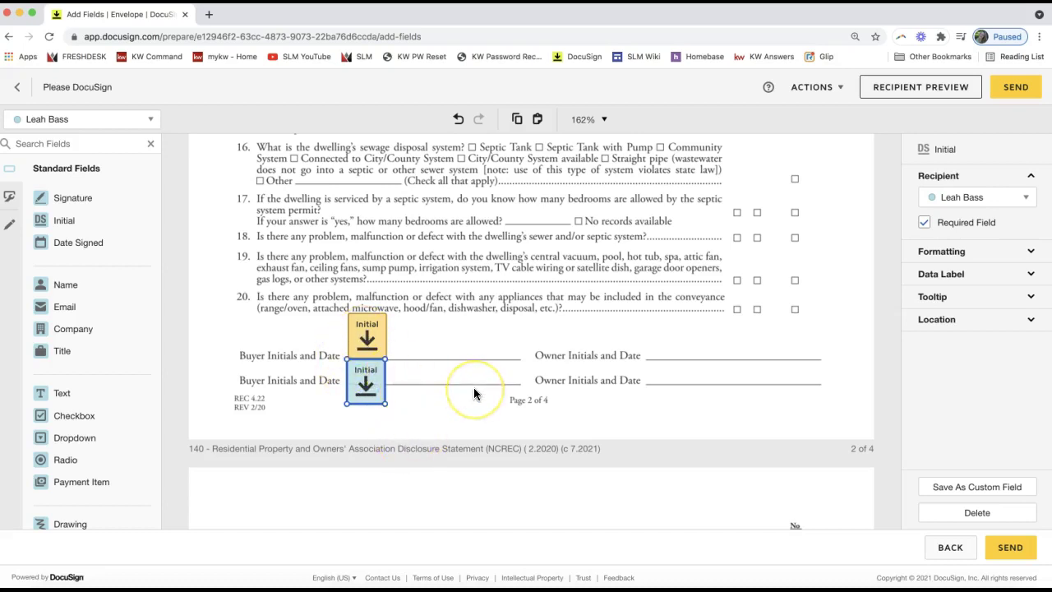
click(522, 406)
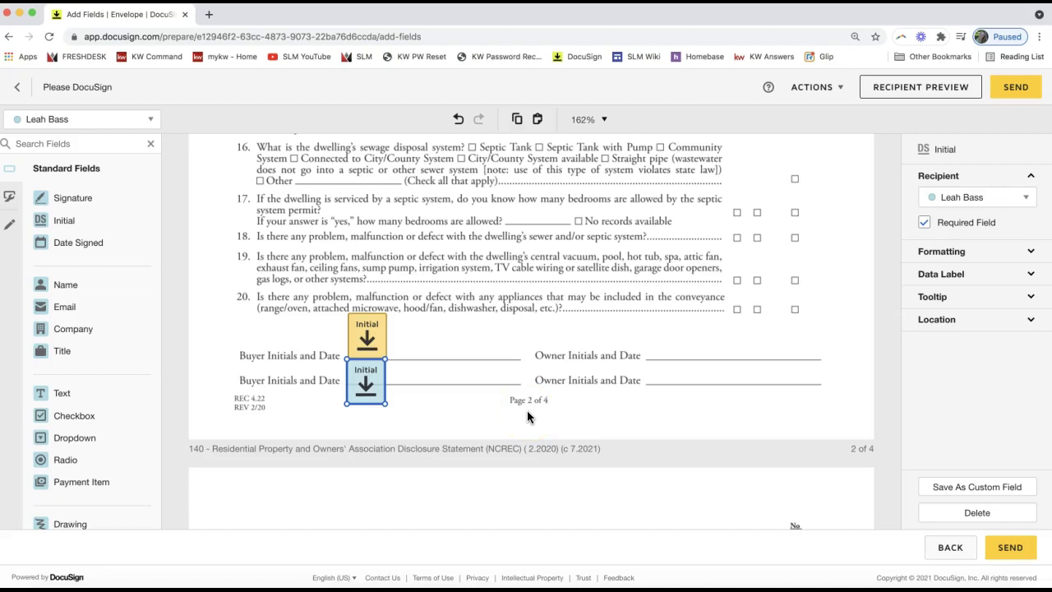
drag(535, 358, 462, 314)
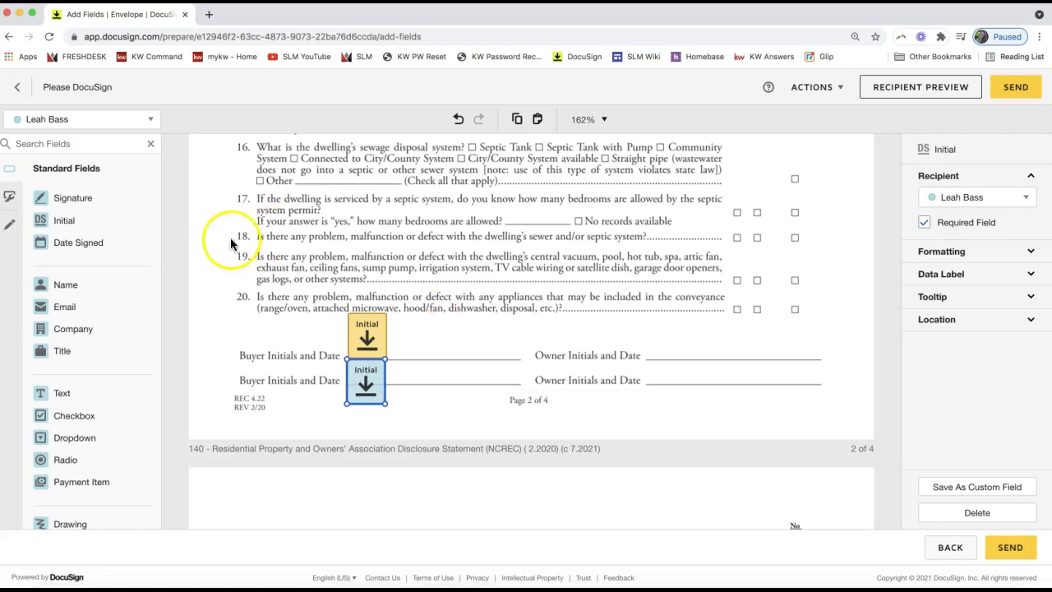
Copy both recipients' Initial fields from page 2 and paste them on page 3's Buyer Initials and Date lines
click(285, 304)
drag(309, 293, 406, 422)
click(366, 330)
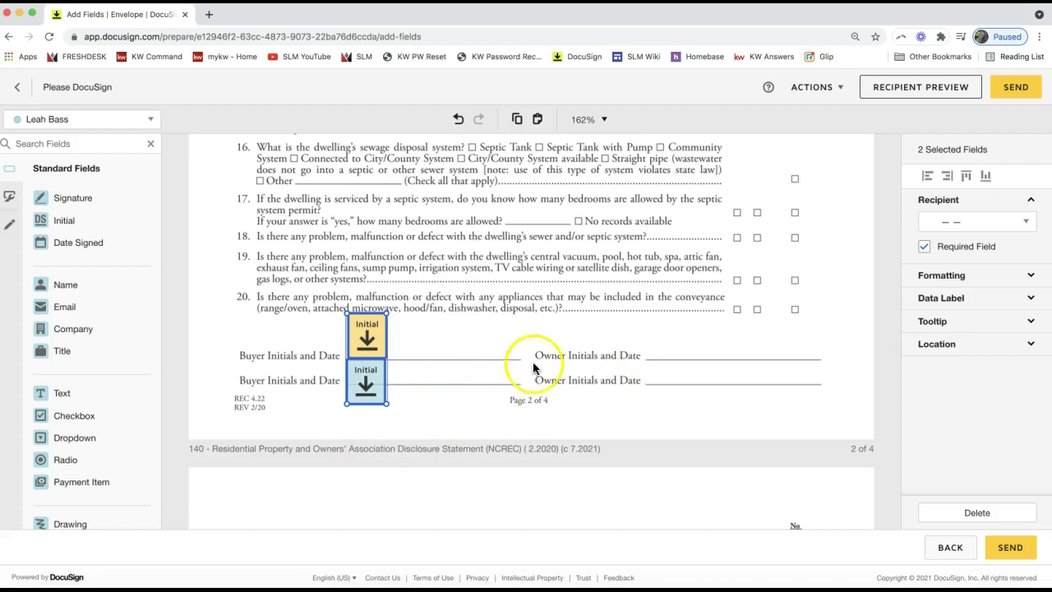
scroll(518, 382, down, 12)
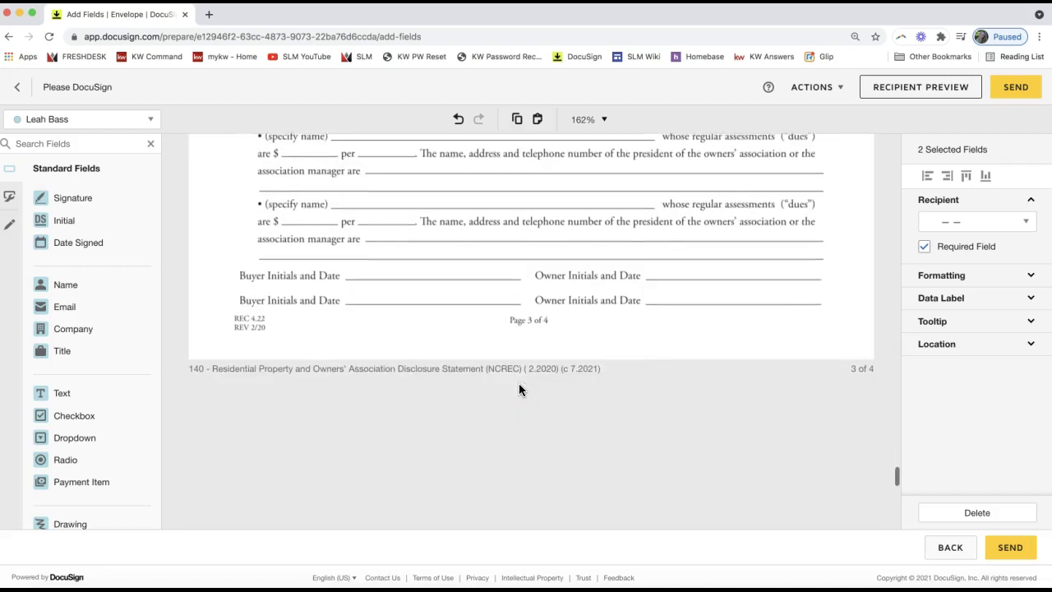
click(371, 291)
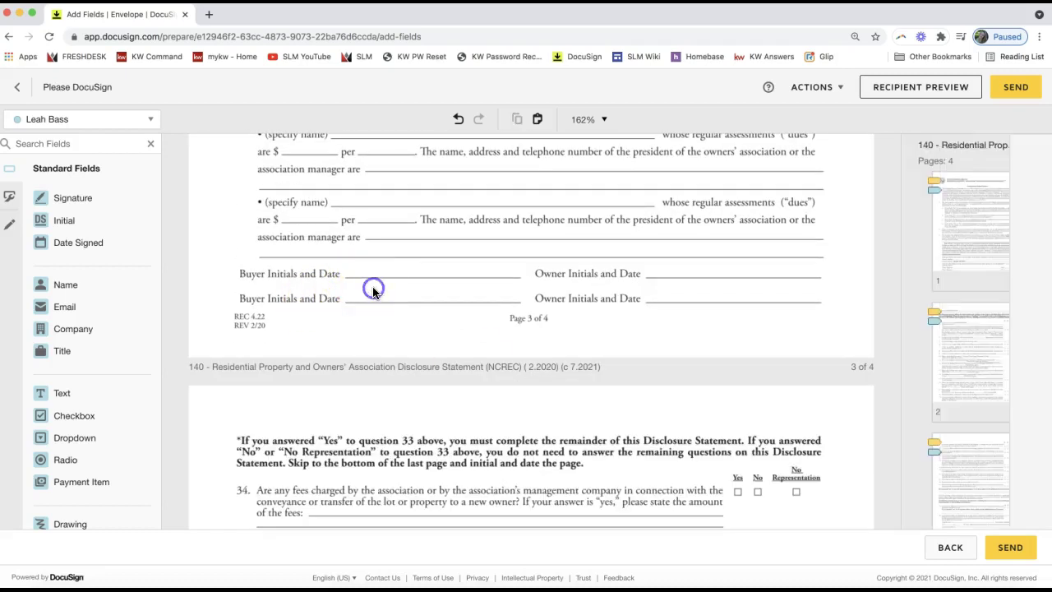
scroll(373, 292, up, 1)
click(357, 329)
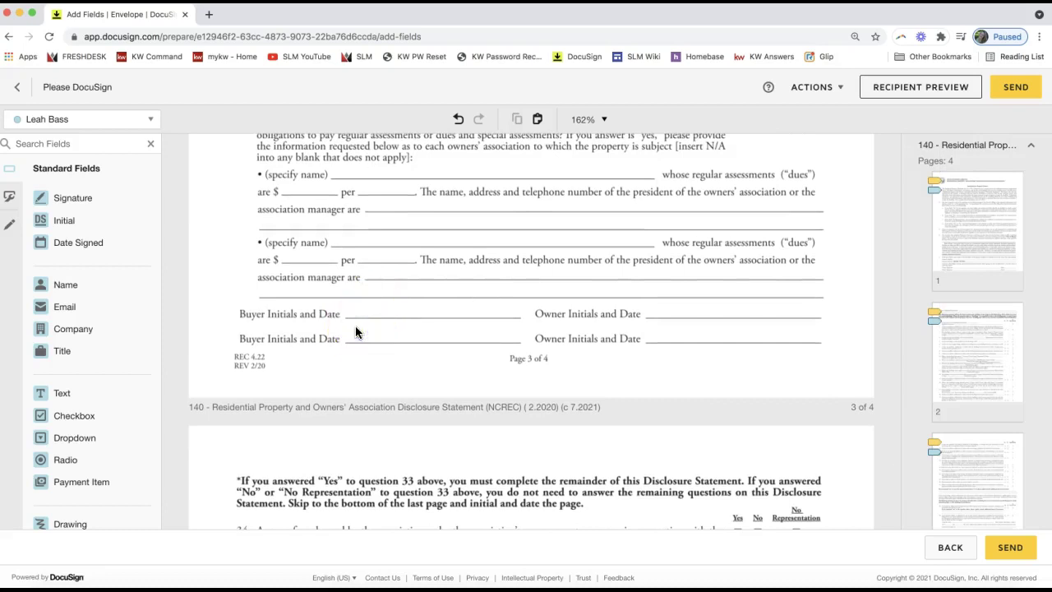
click(356, 329)
key(ctrl+v)
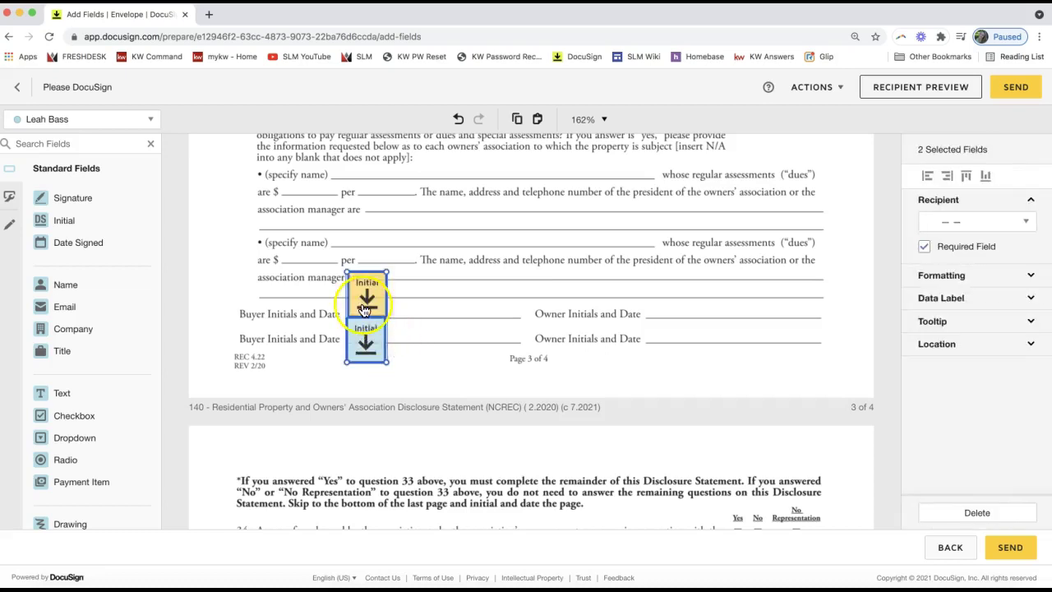
Paste both recipients' Initial fields on page 4's Buyer Initials and Date lines and nudge them into place
scroll(455, 360, down, 4)
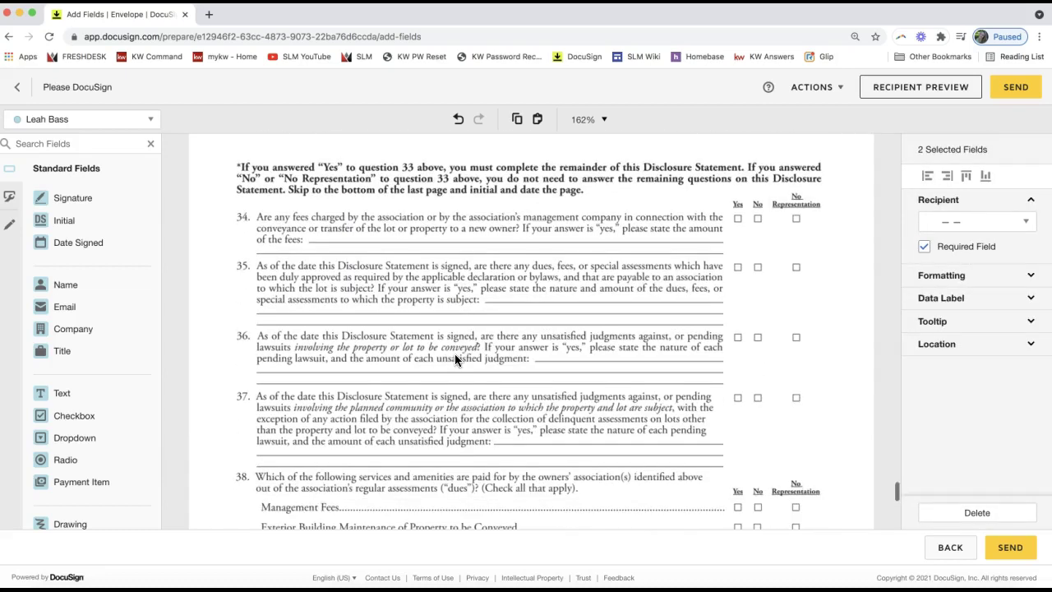
scroll(454, 359, down, 6)
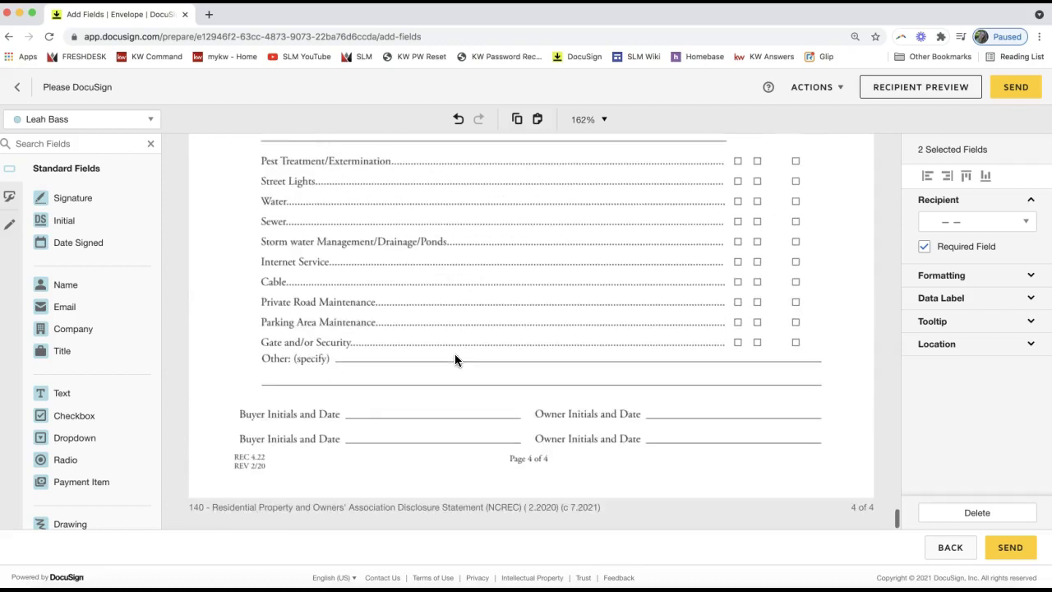
click(361, 427)
key(ctrl+v)
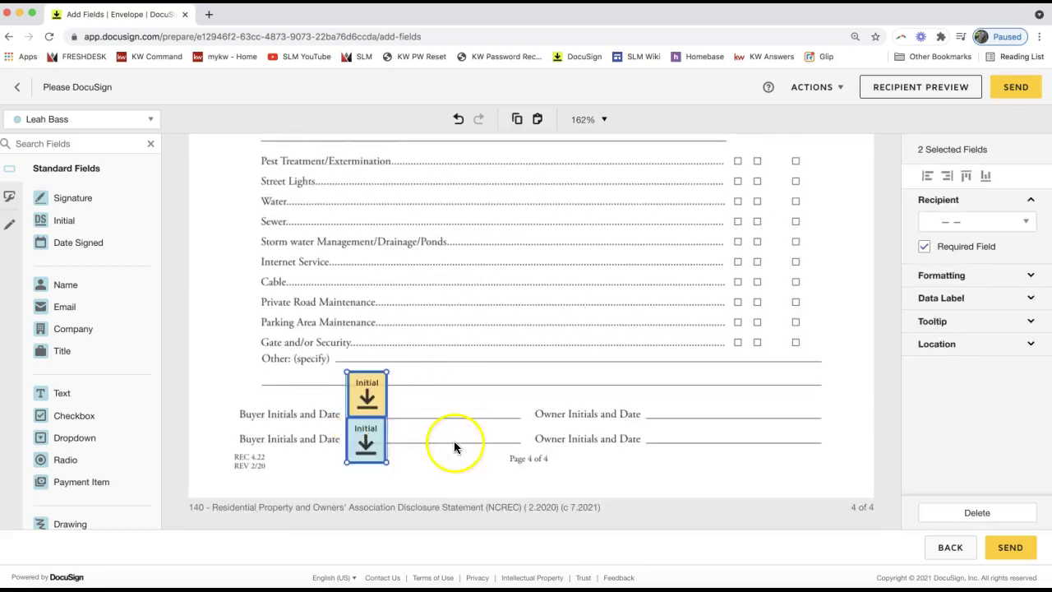
scroll(447, 457, up, 1)
mouse_move(375, 448)
mouse_down()
mouse_move(455, 425)
mouse_move(392, 475)
mouse_move(372, 450)
mouse_up()
click(462, 450)
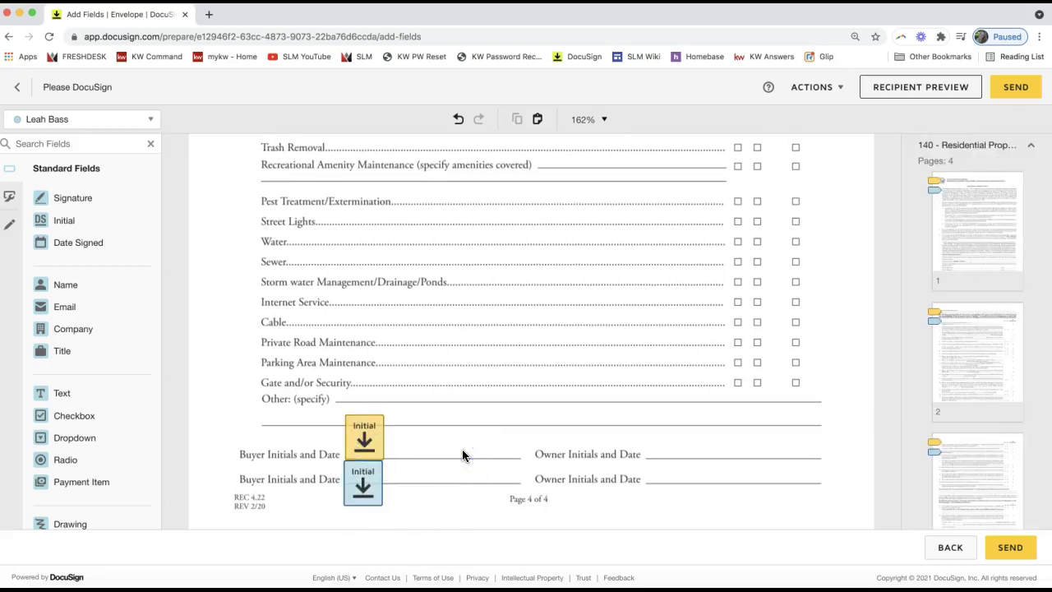
scroll(543, 381, up, 3)
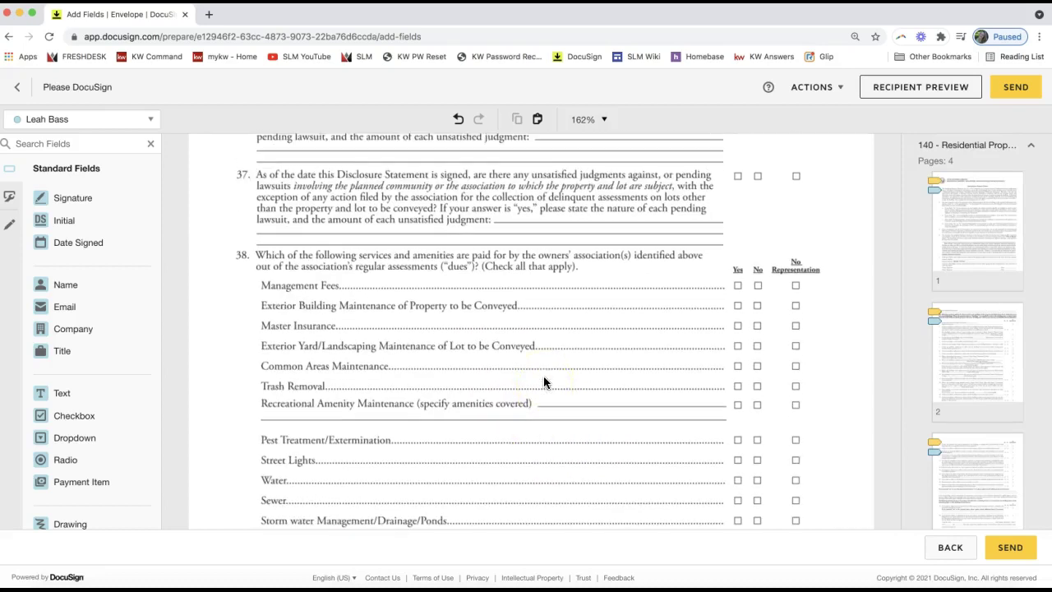
scroll(543, 382, up, 3)
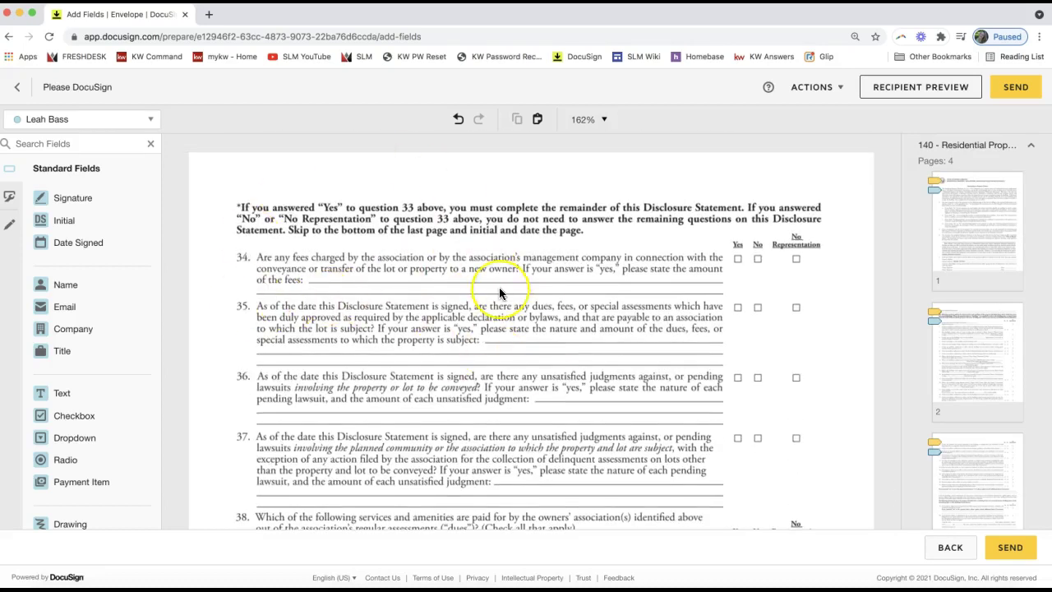
scroll(499, 283, up, 3)
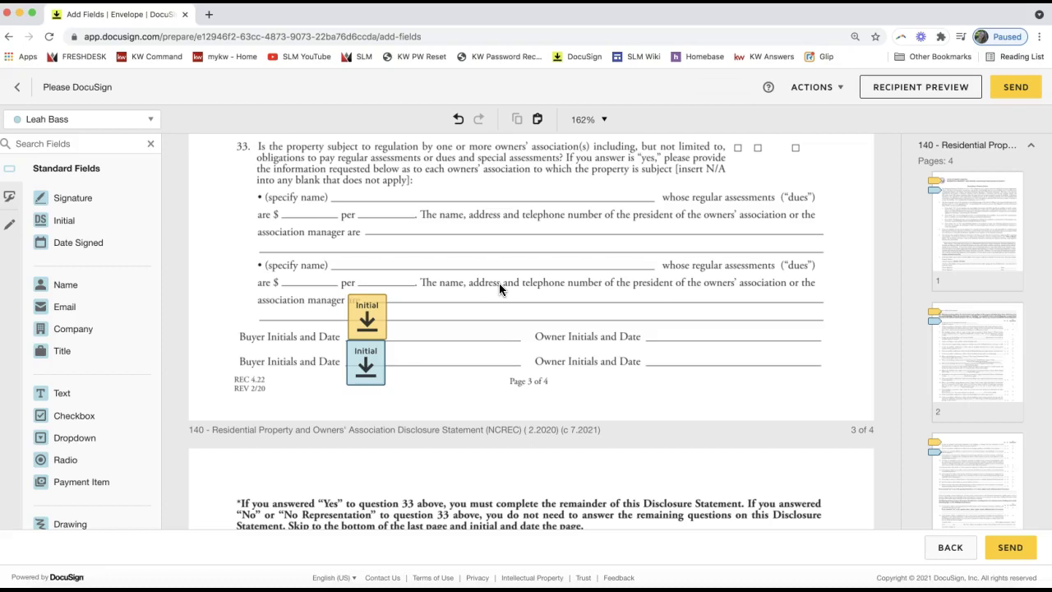
click(539, 270)
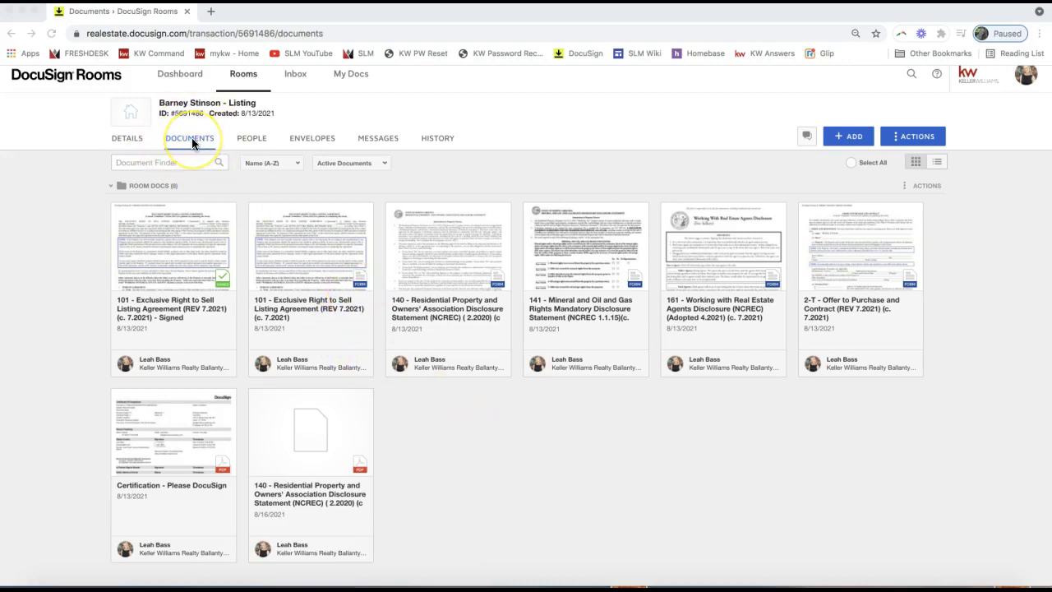
Browse the DocuSign Forms available to the listing room: the KW 350 - NC and CMLS - Canopy MLS (NC) libraries and the NC Listing File group
click(767, 171)
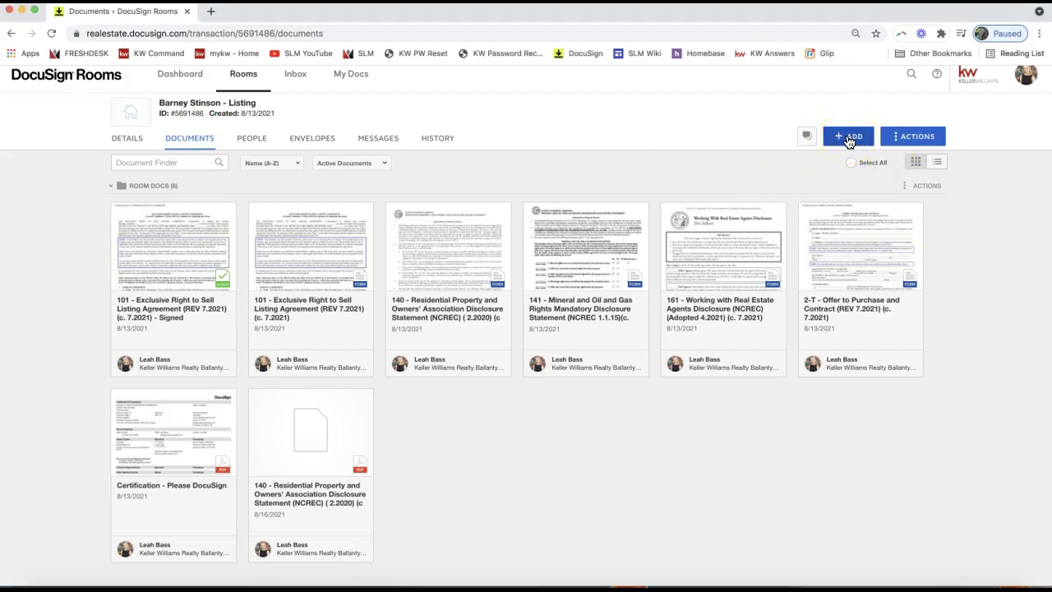
click(849, 140)
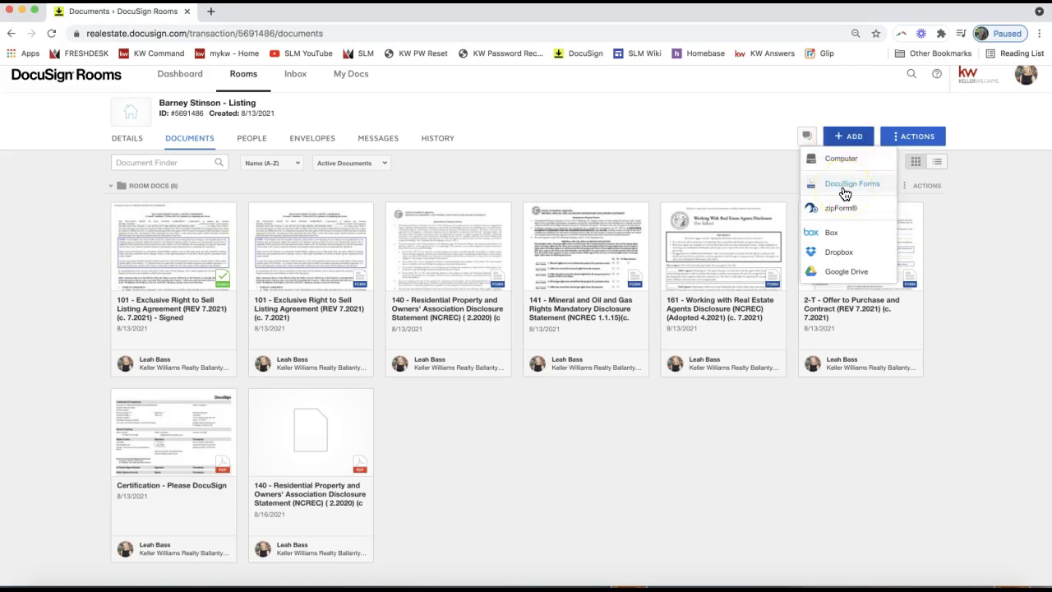
click(809, 195)
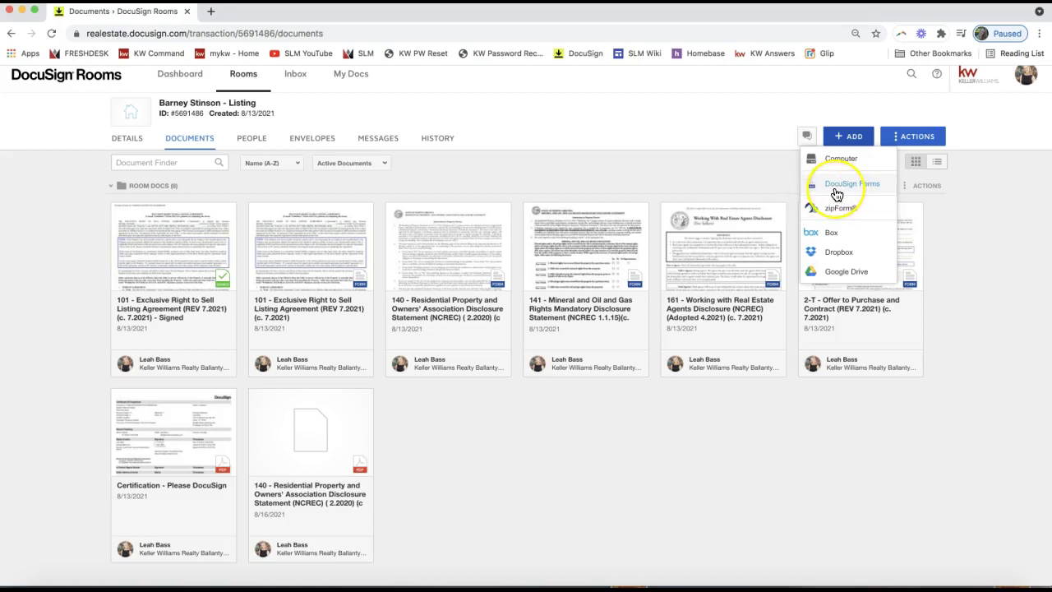
click(836, 193)
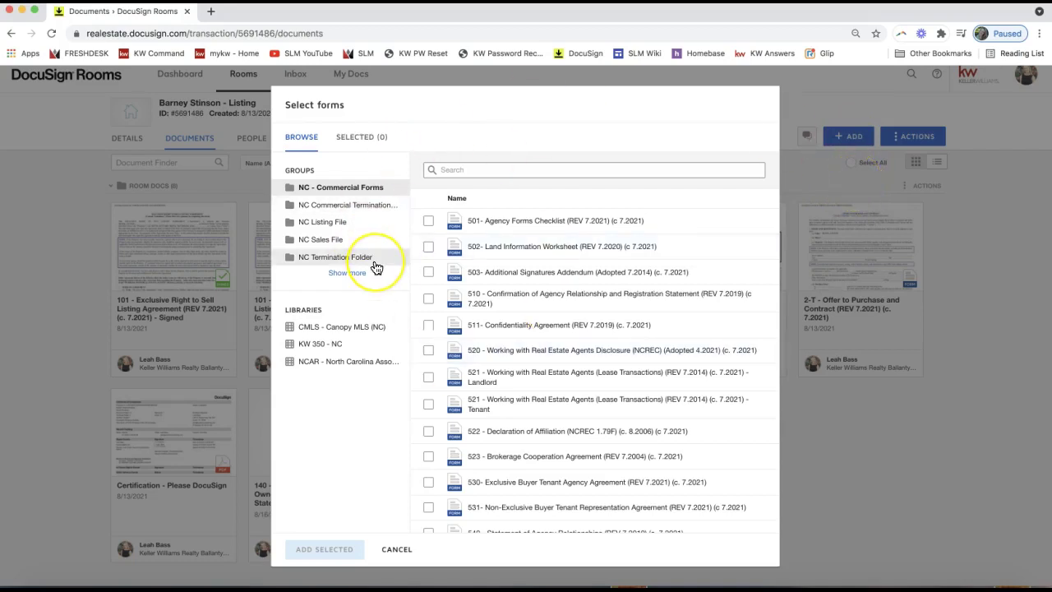
click(320, 221)
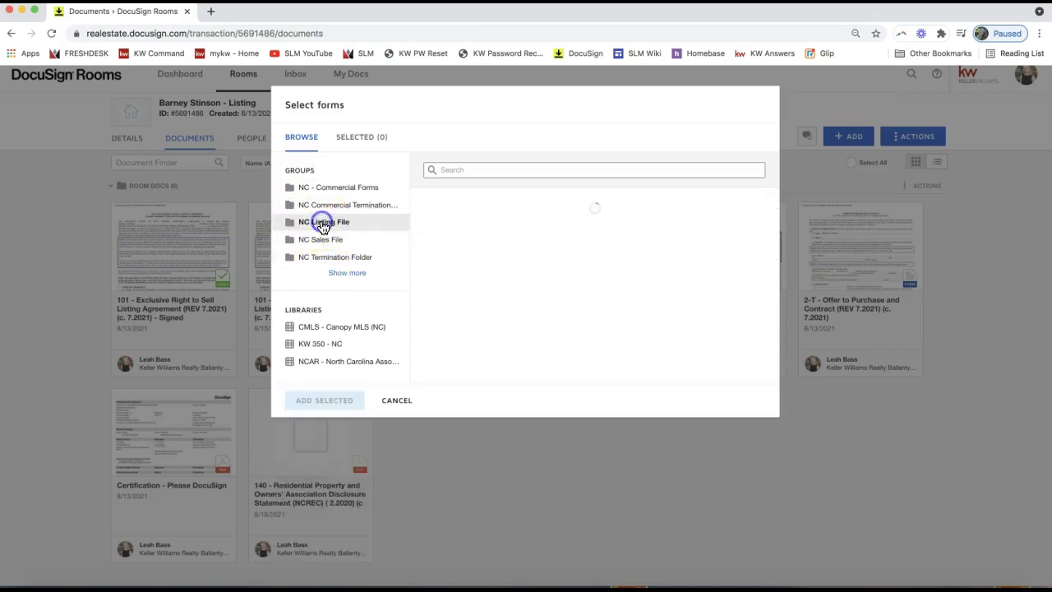
click(335, 347)
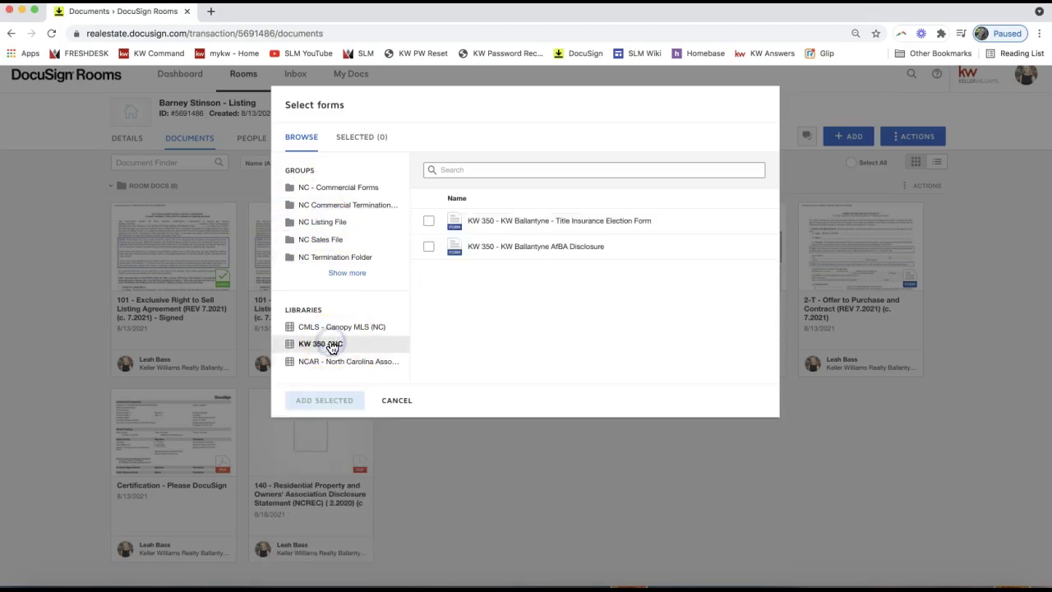
click(328, 329)
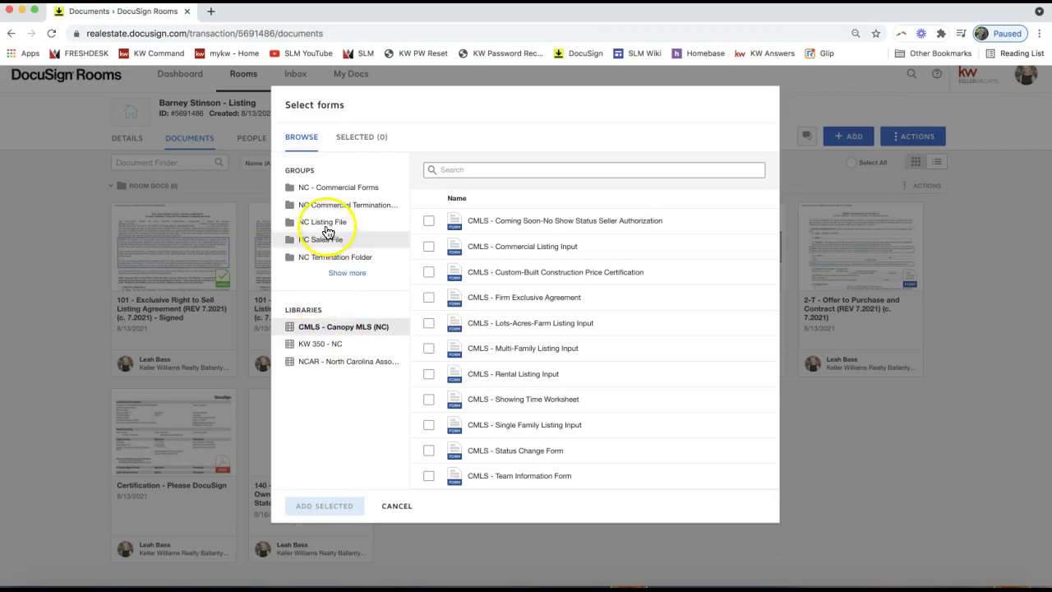
click(327, 228)
click(472, 170)
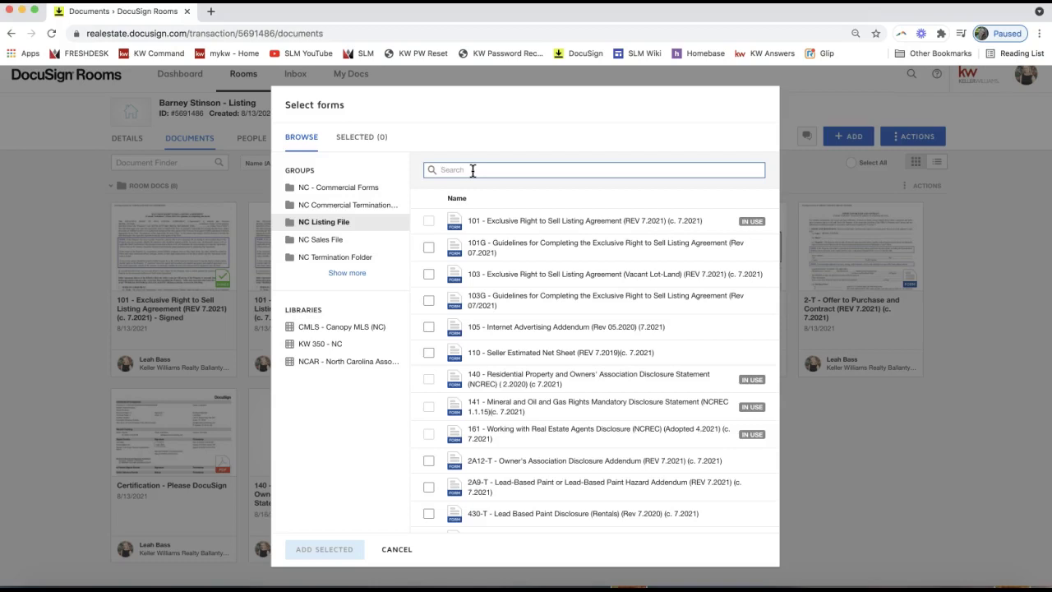
click(428, 329)
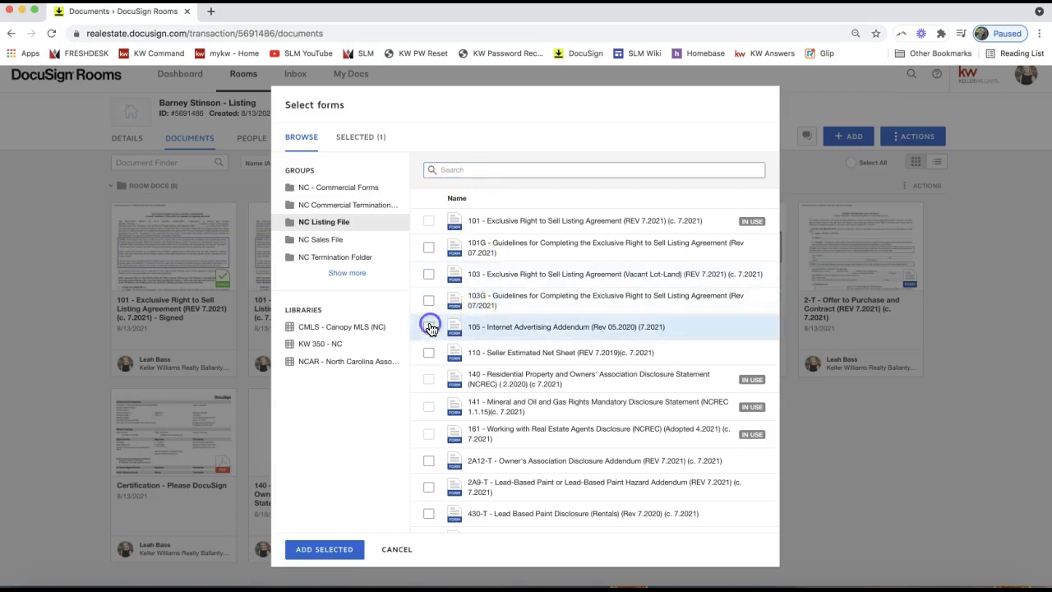
click(396, 548)
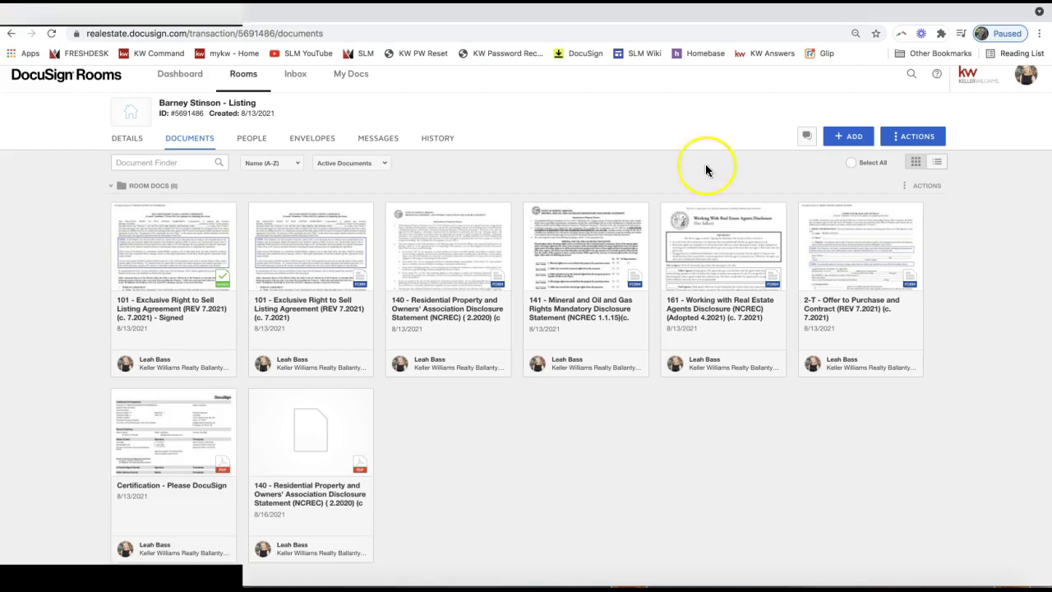
click(849, 143)
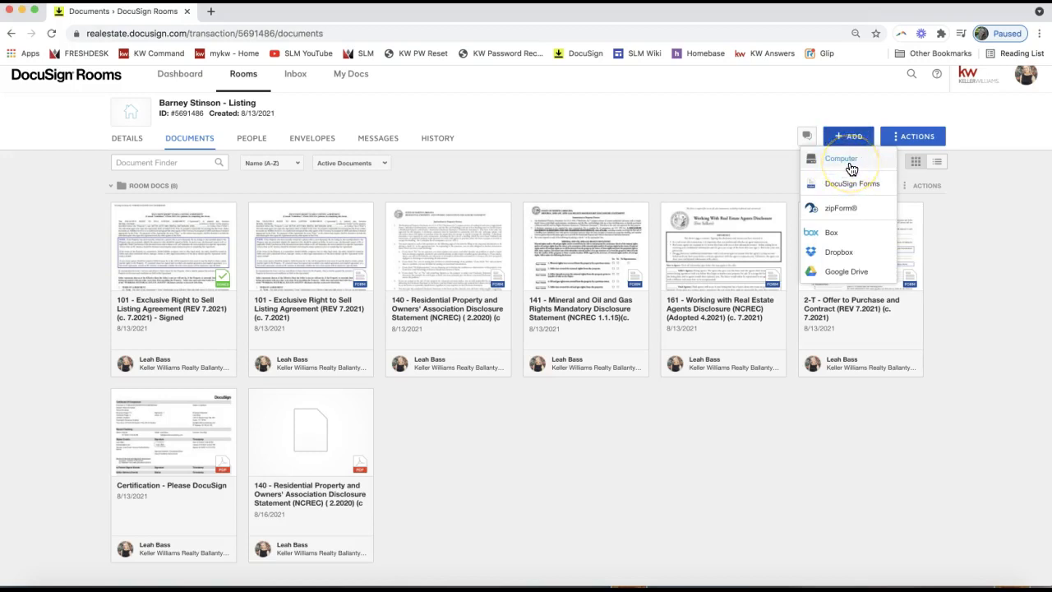
click(840, 163)
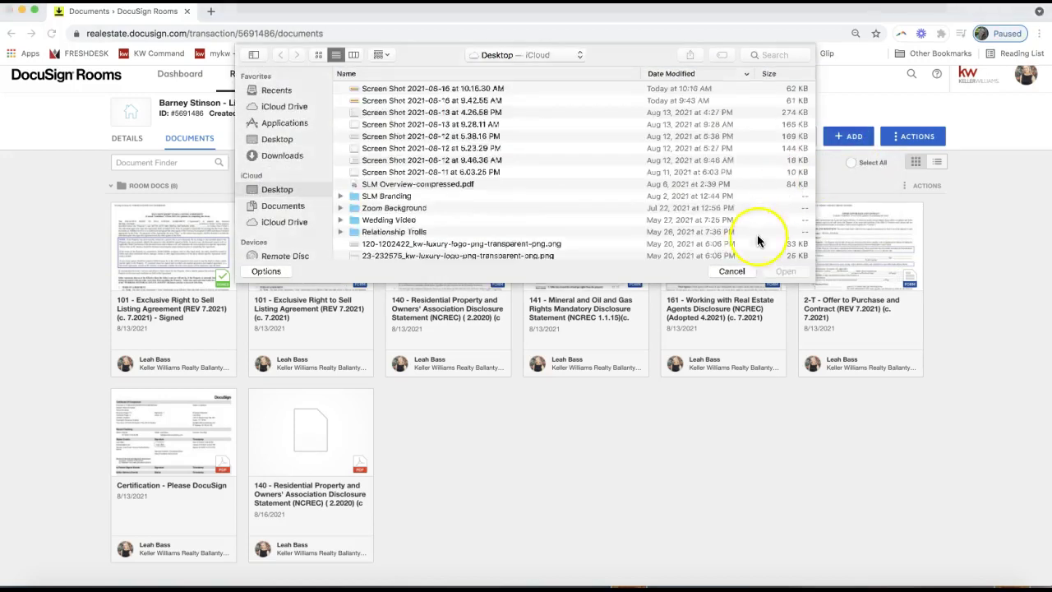
click(730, 272)
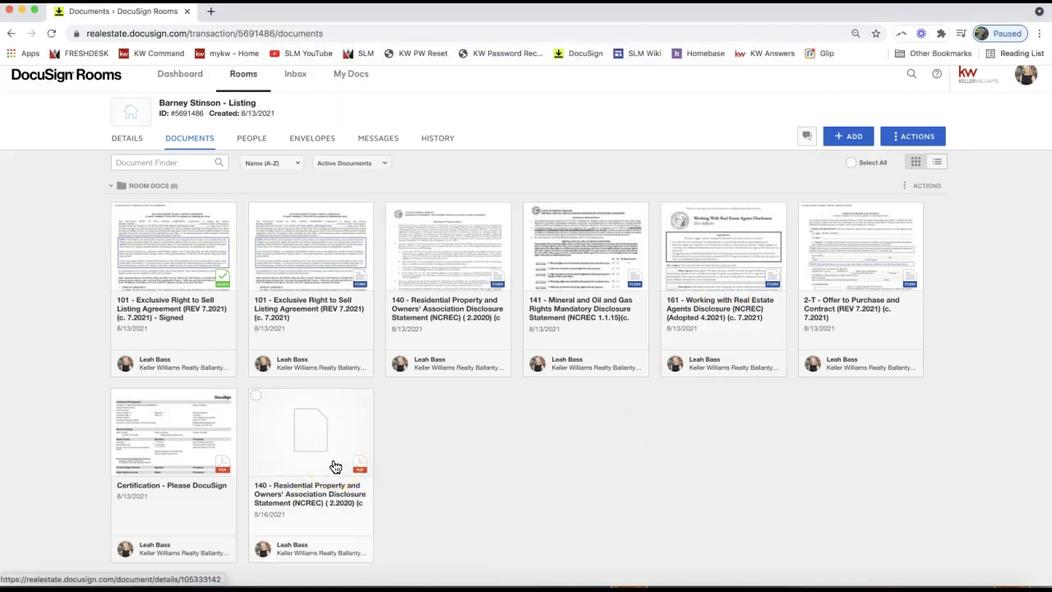
click(846, 137)
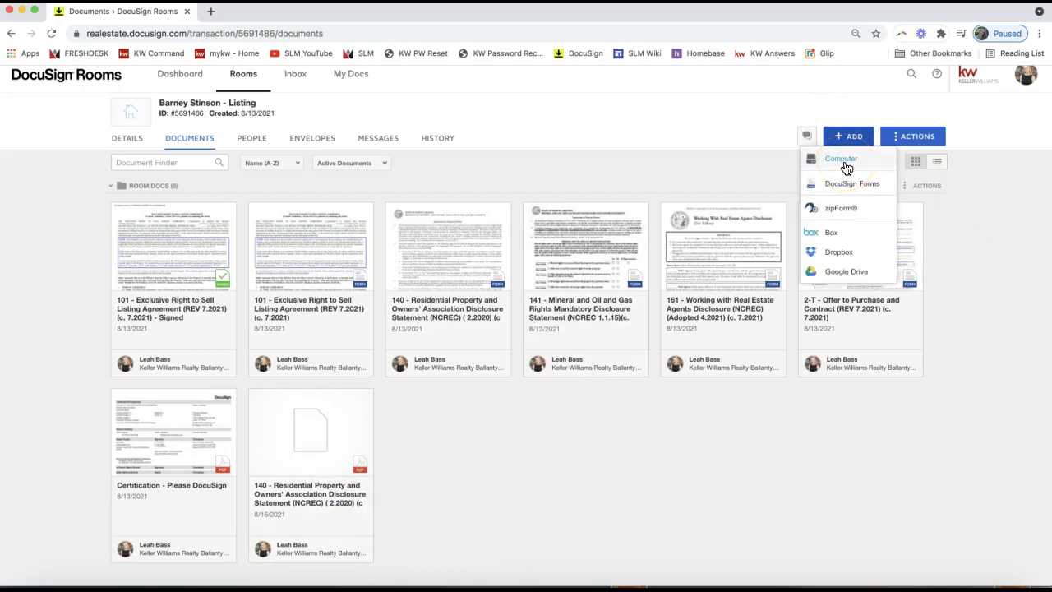
click(844, 164)
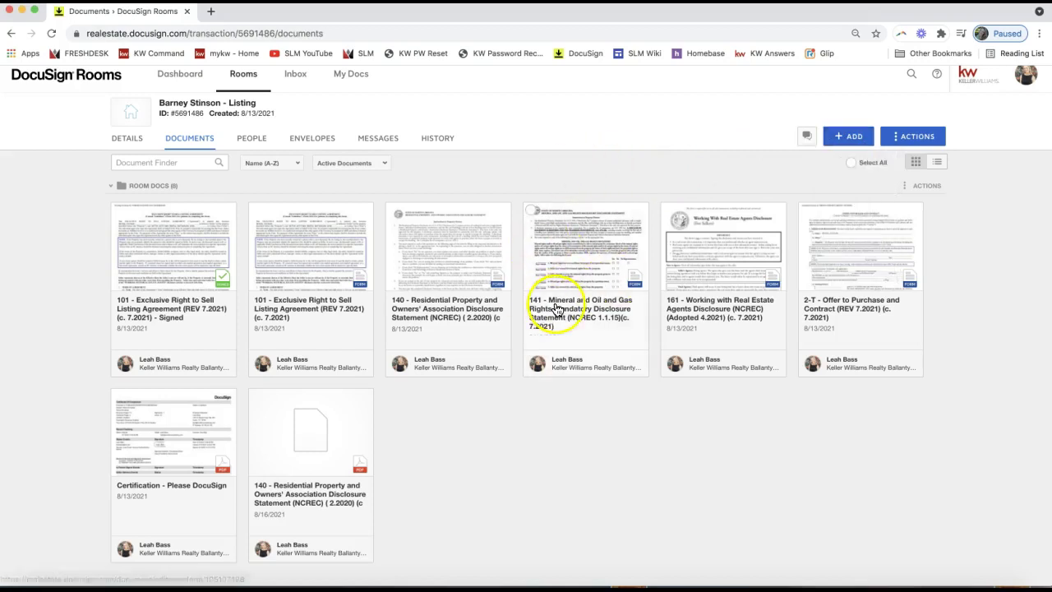
Open the form version of the 140 - Residential Property and Owners' Association Disclosure Statement from the room's documents
click(458, 257)
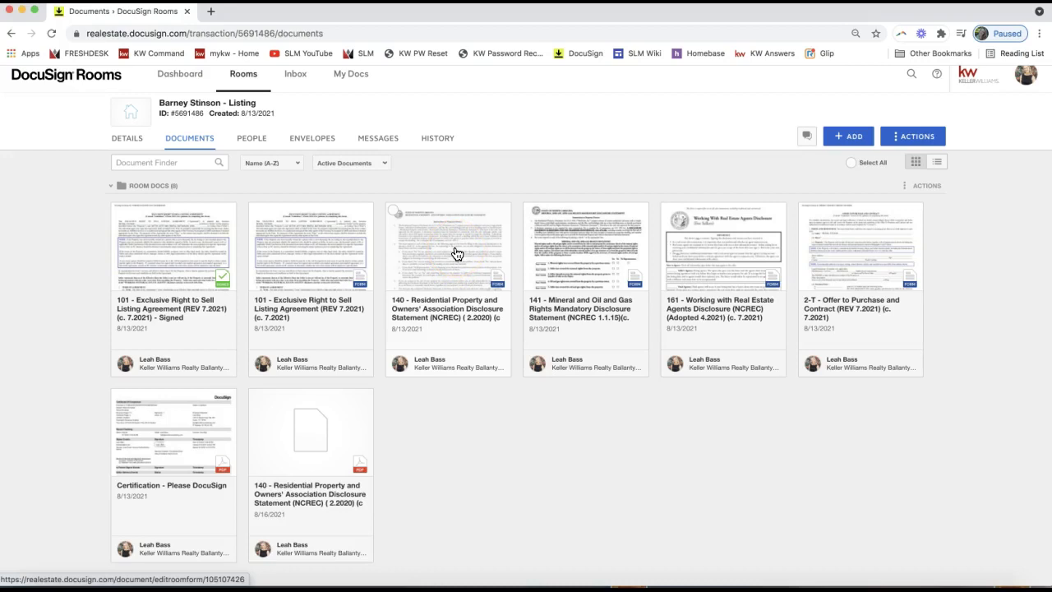
click(499, 292)
click(371, 482)
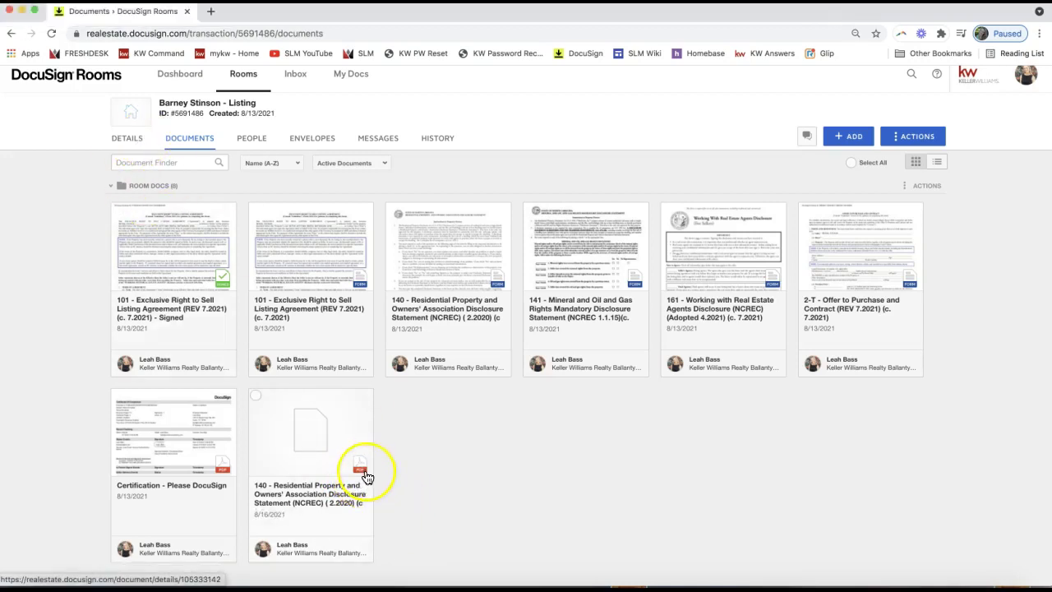
click(420, 260)
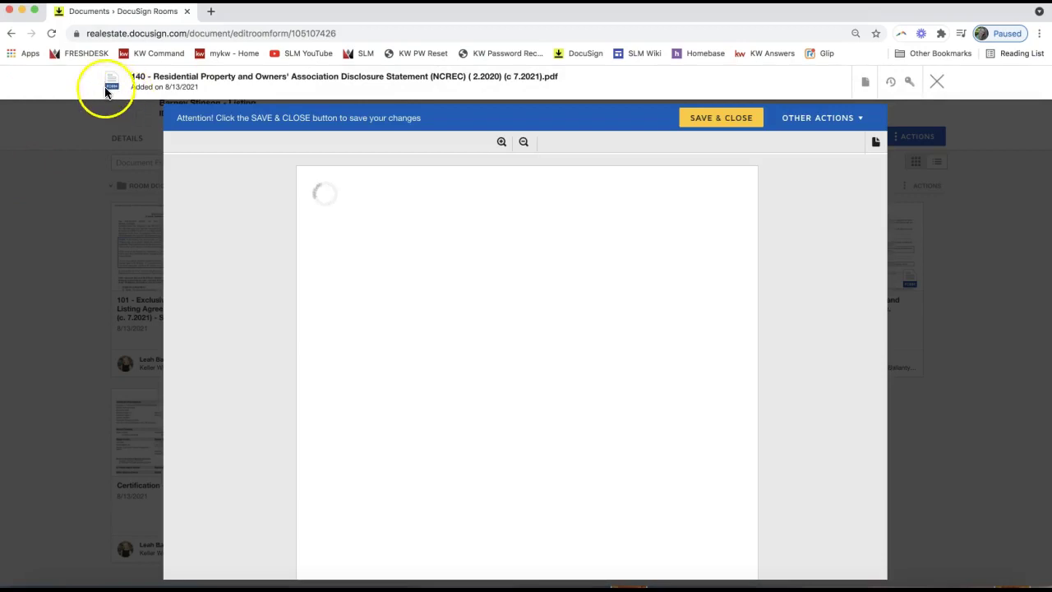
Examine the fillable property address and owner's name fields on page 1 of the form, and close the form without saving
scroll(420, 375, down, 3)
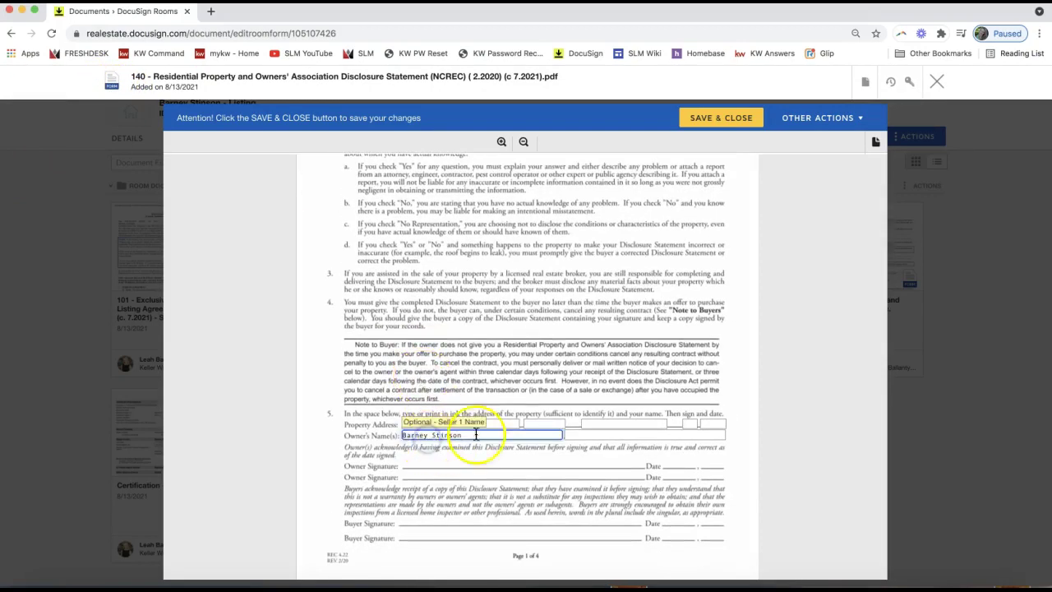
click(509, 427)
click(542, 423)
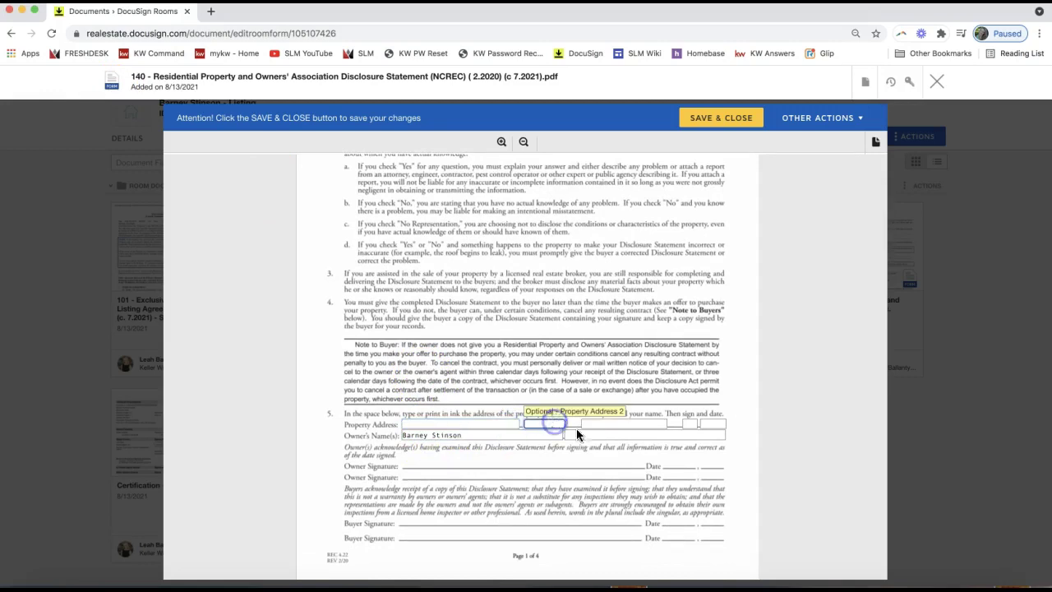
click(591, 436)
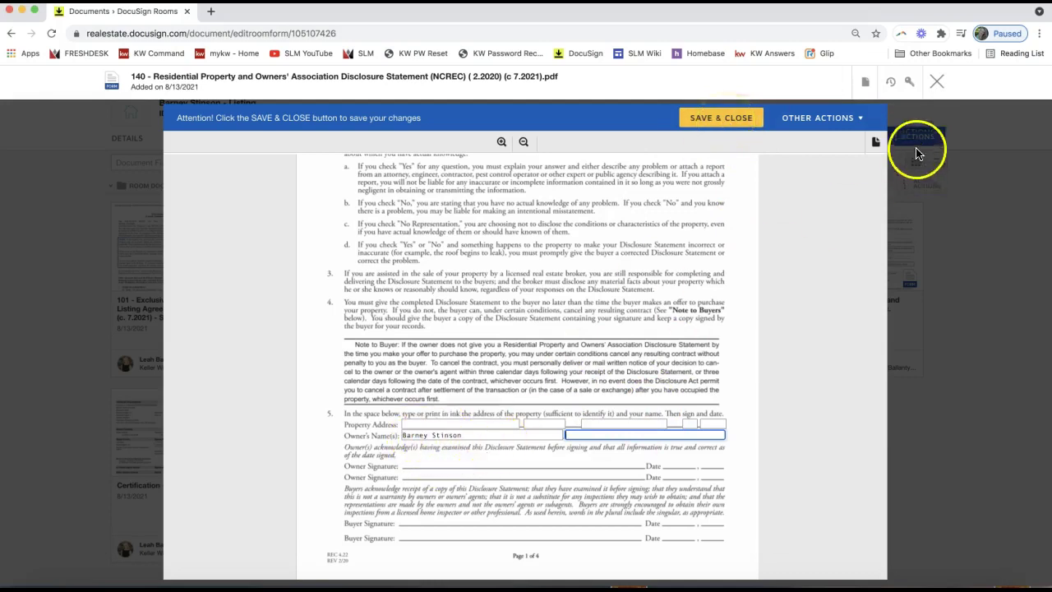
click(937, 85)
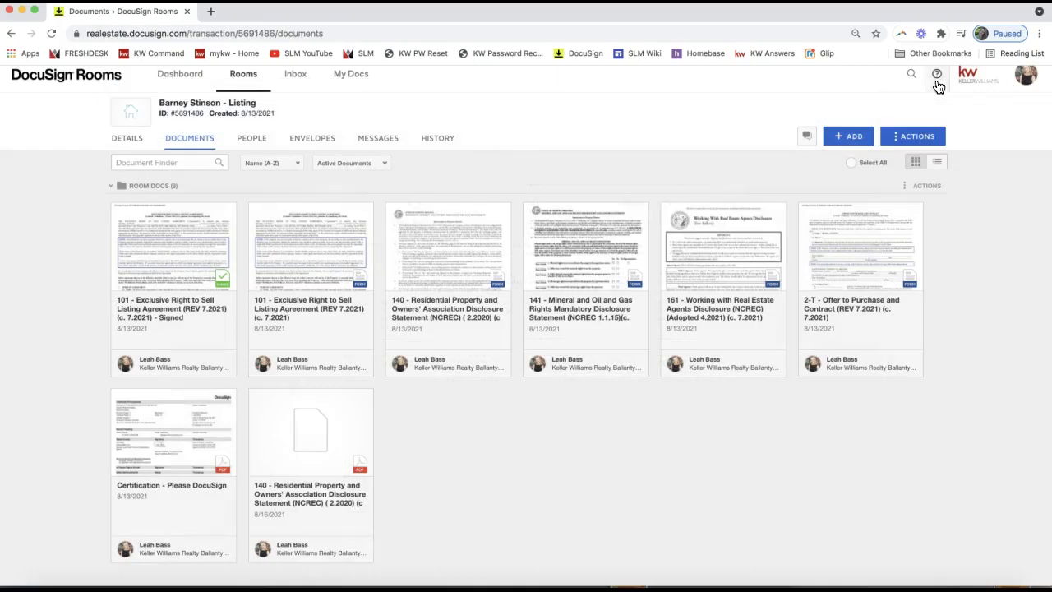
Select both the form and the PDF version of the 140 - Residential Property and Owners' Association Disclosure Statement
click(393, 212)
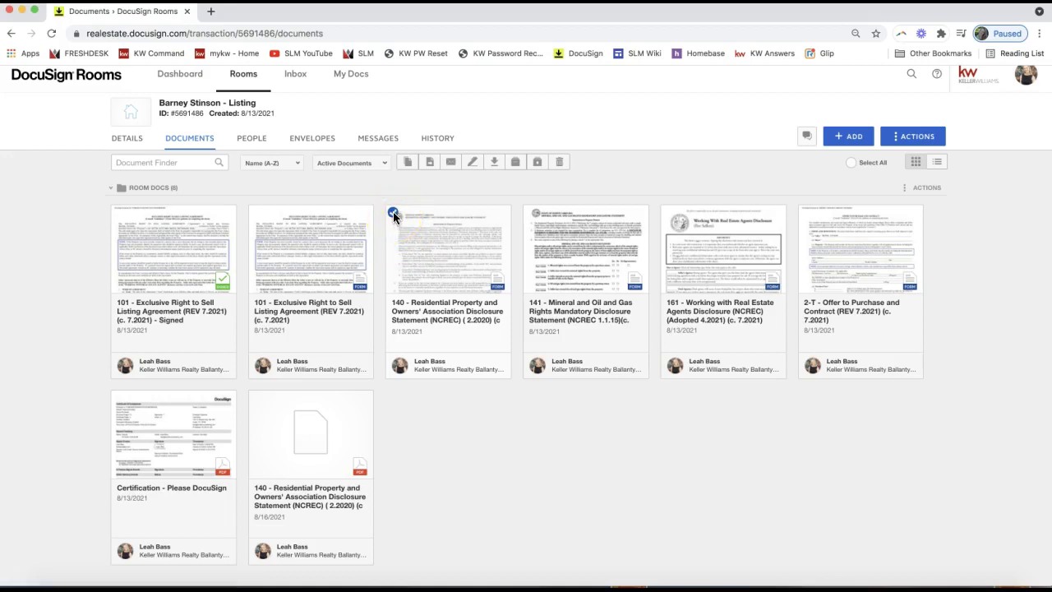
click(255, 400)
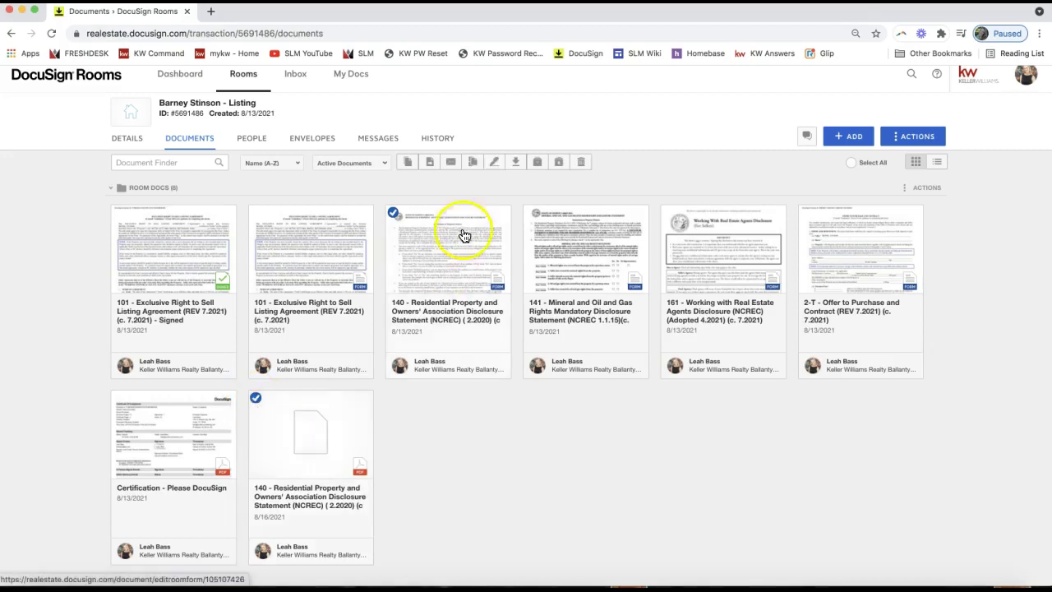